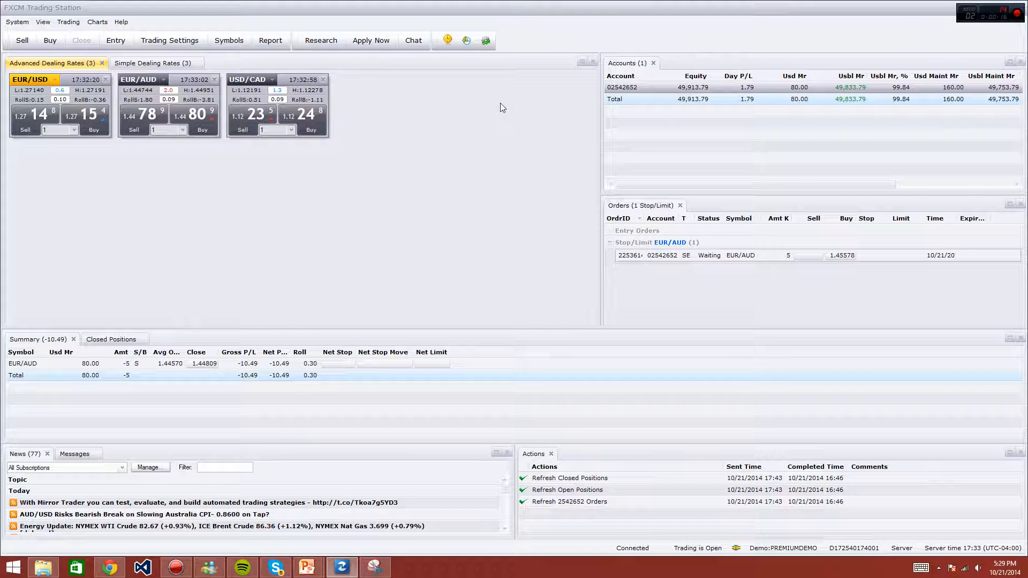
Step: Open an H4 chart, maximize the Marketscope window, and switch the chart's symbol to EUR/AUD
{"action": "left_click", "coordinate": [91, 23]}
{"action": "mouse_move", "coordinate": [110, 37]}
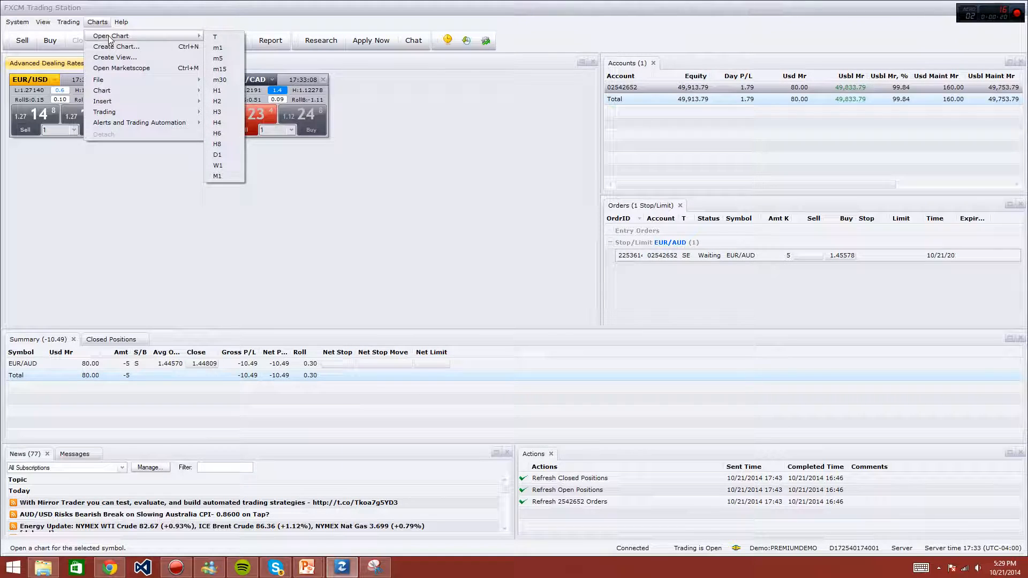
{"action": "left_click", "coordinate": [226, 122]}
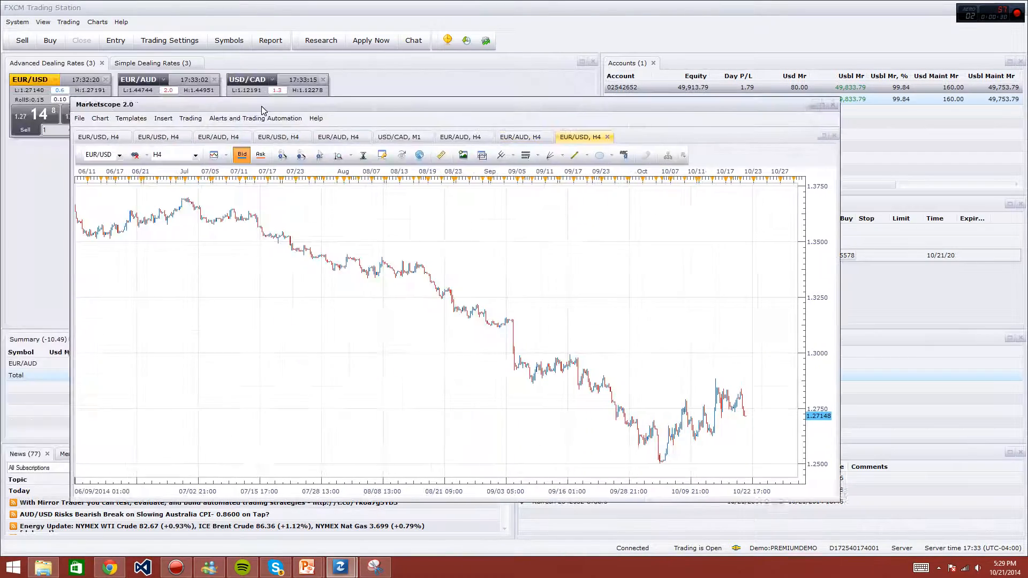
{"action": "left_click_drag", "start_coordinate": [261, 105], "coordinate": [276, 104]}
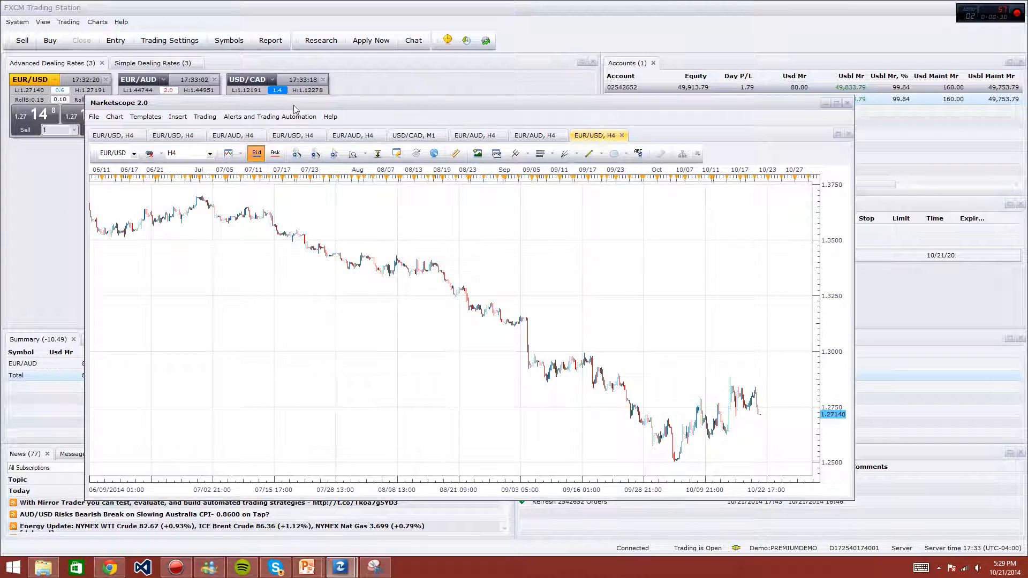
{"action": "double_click", "coordinate": [324, 102]}
{"action": "left_click", "coordinate": [49, 58]}
{"action": "left_click", "coordinate": [27, 80]}
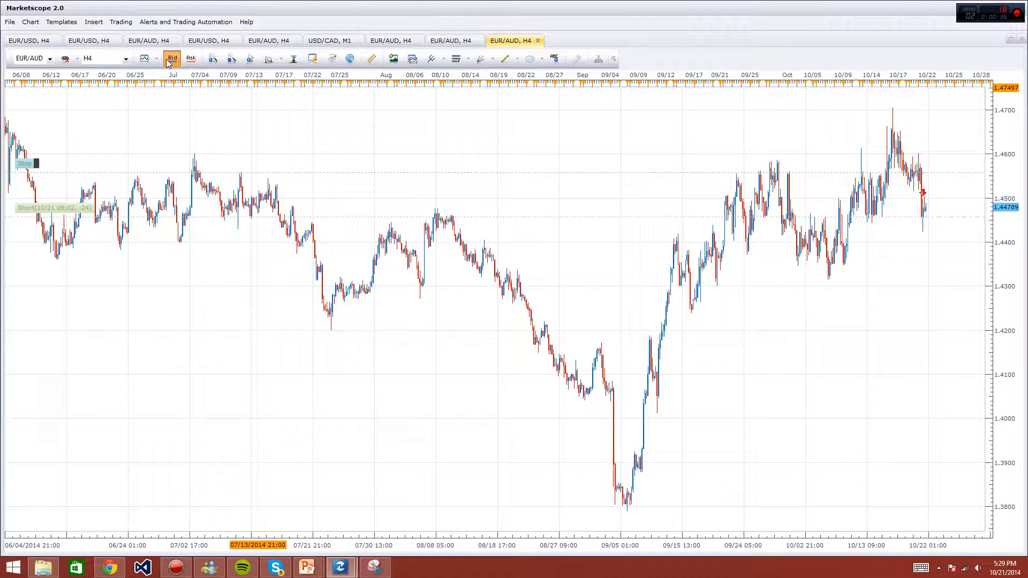
Step: Zoom out the EUR/AUD chart to load price history back to September 2006 and autoscale its price axis
{"action": "left_click", "coordinate": [231, 59]}
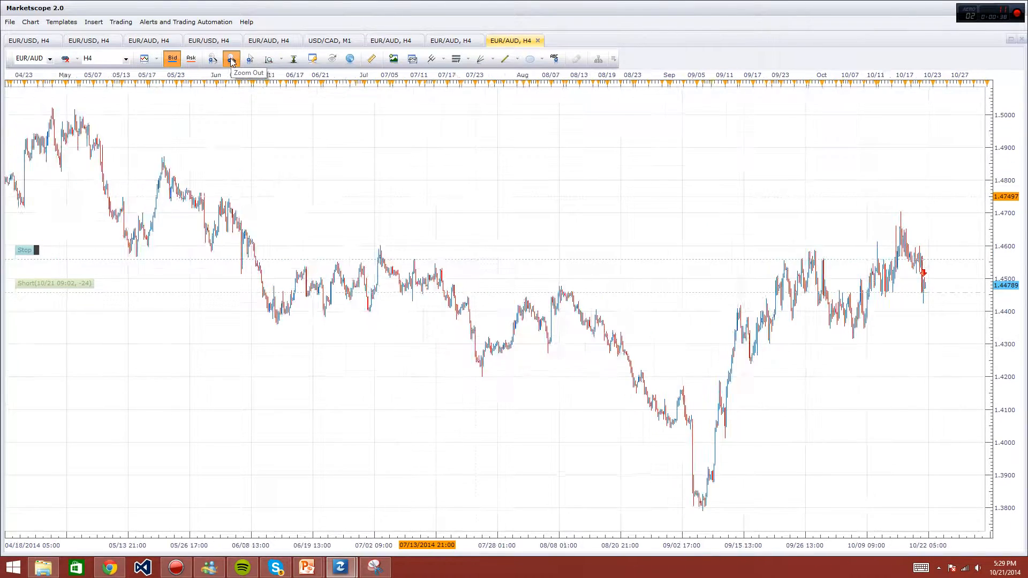
{"action": "left_click", "coordinate": [231, 59]}
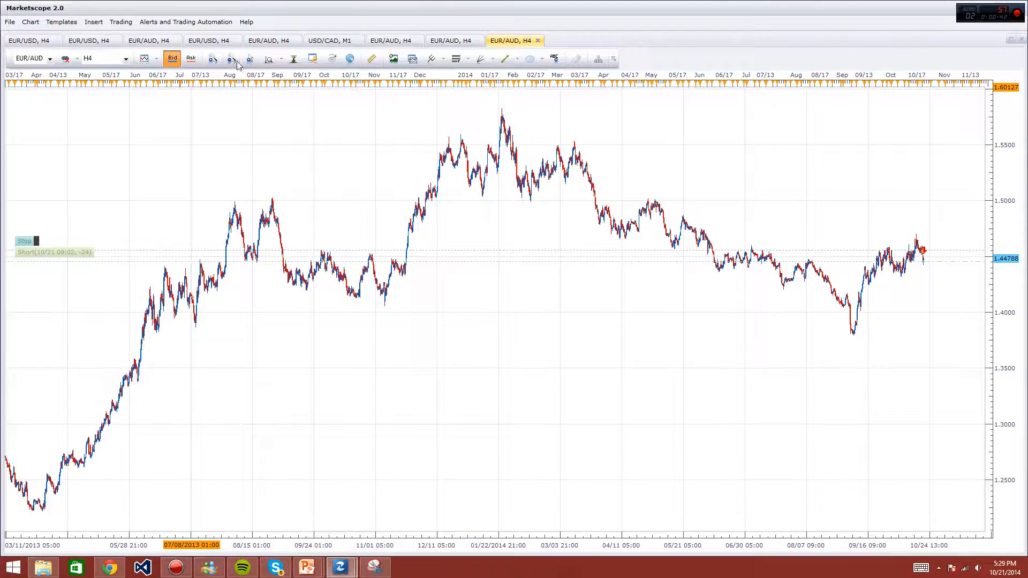
{"action": "left_click_drag", "start_coordinate": [291, 156], "coordinate": [368, 180]}
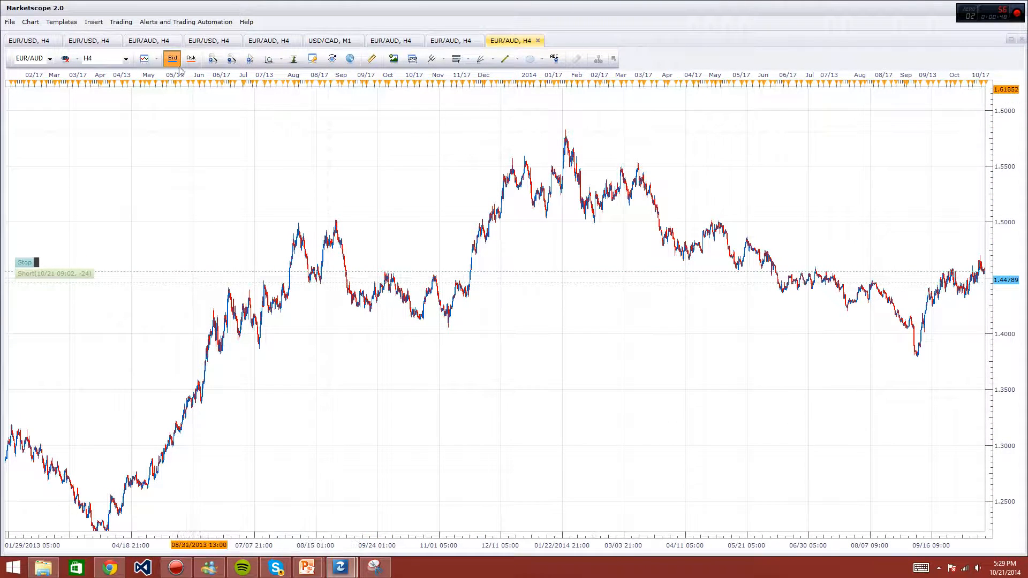
{"action": "left_click", "coordinate": [231, 59]}
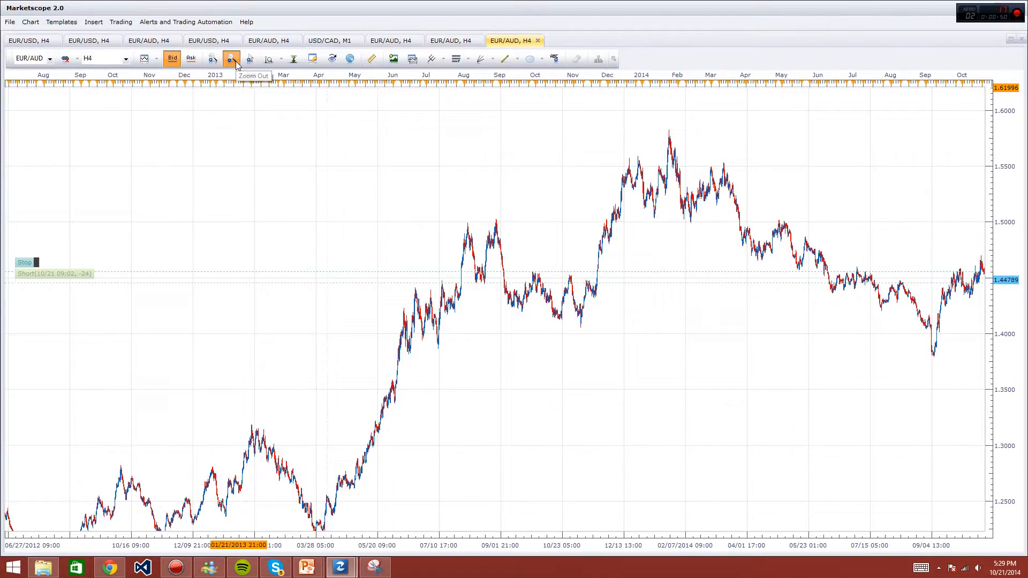
{"action": "left_click", "coordinate": [231, 58]}
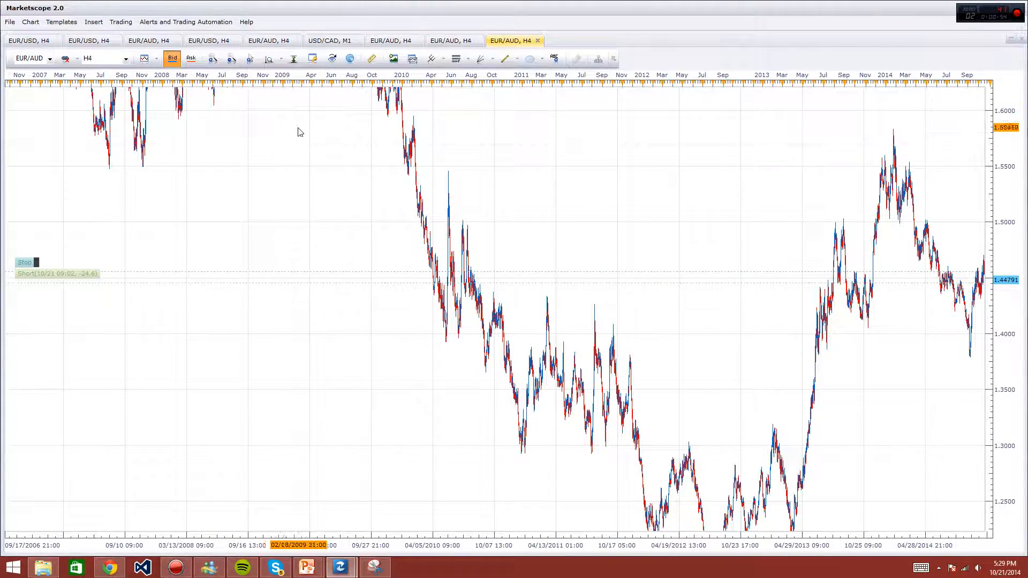
{"action": "left_click", "coordinate": [294, 60]}
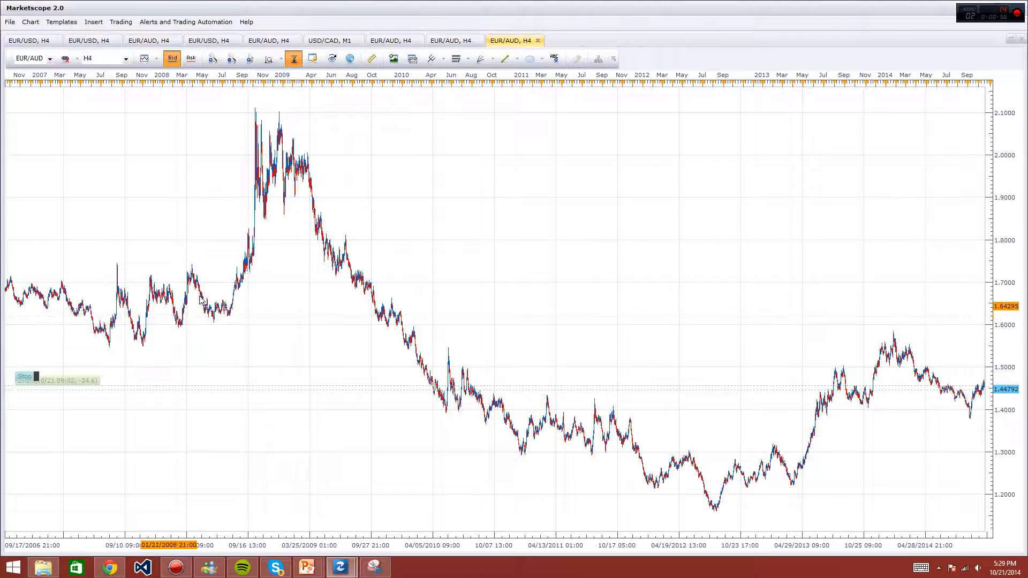
Step: Export the chart data to Excel format on the Desktop as "EURAUD data.xml", replacing the existing file
{"action": "left_click", "coordinate": [9, 24]}
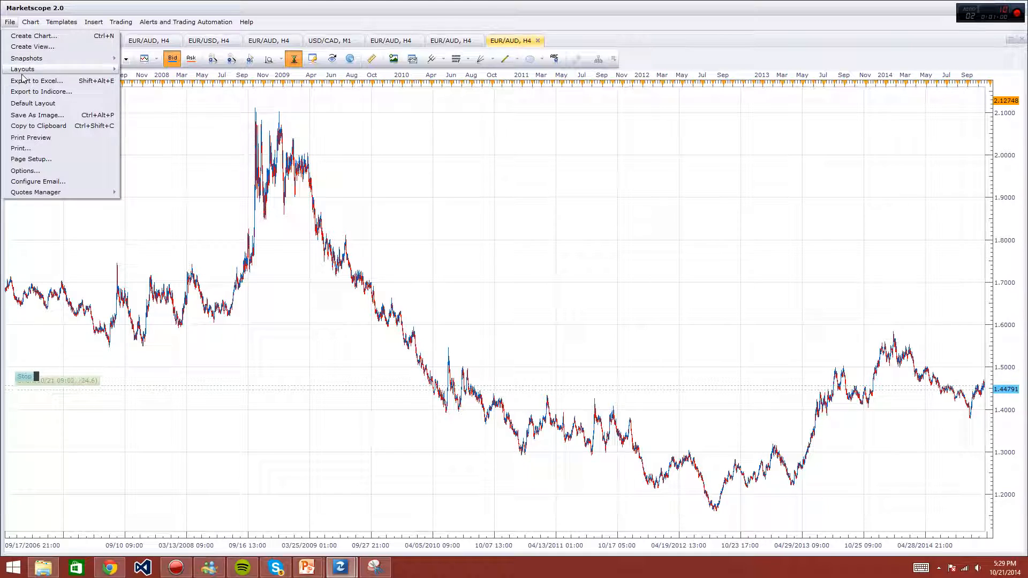
{"action": "left_click", "coordinate": [72, 84]}
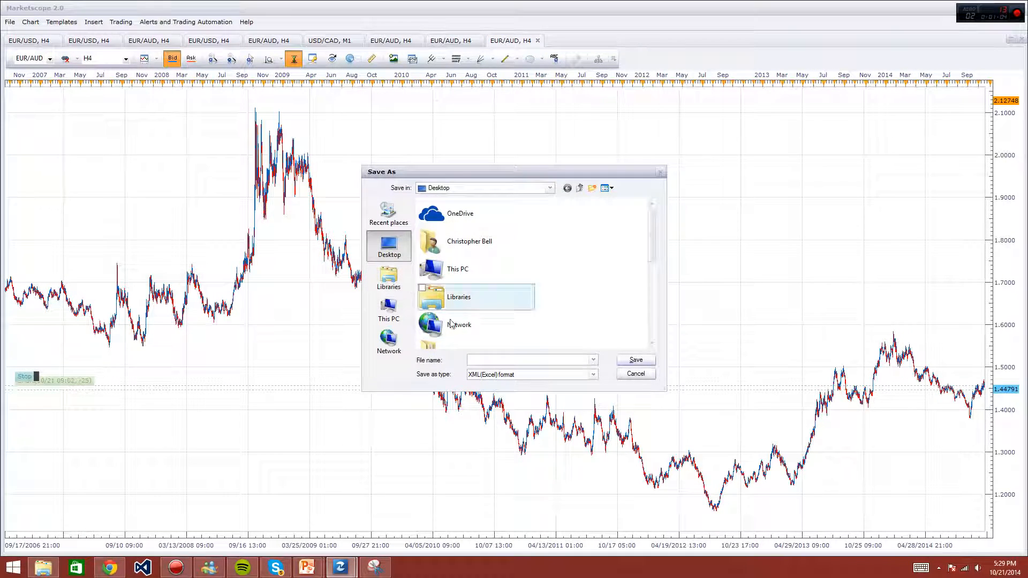
{"action": "type", "text": "E"}
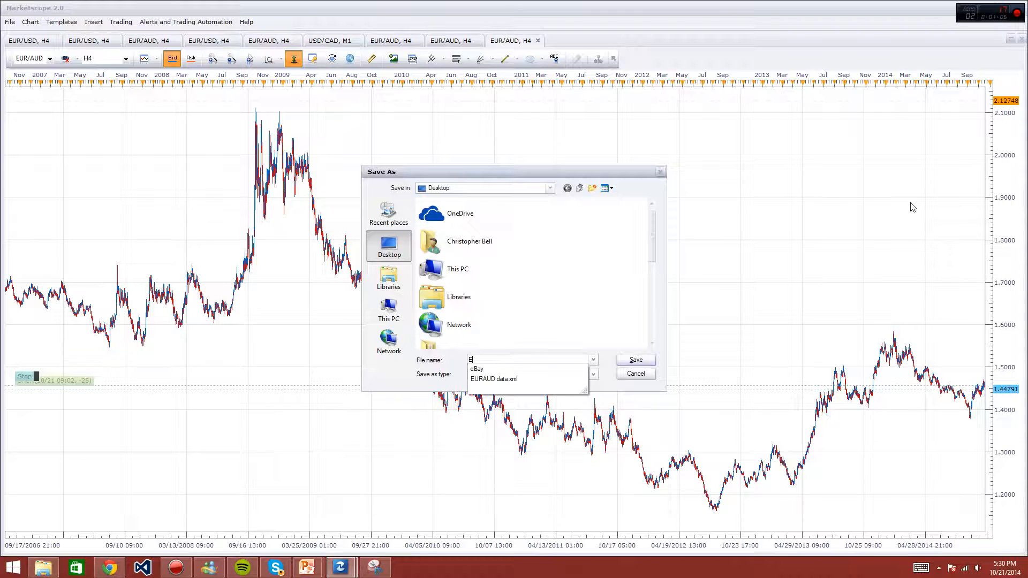
{"action": "type", "text": "UR"}
{"action": "key", "text": "Down"}
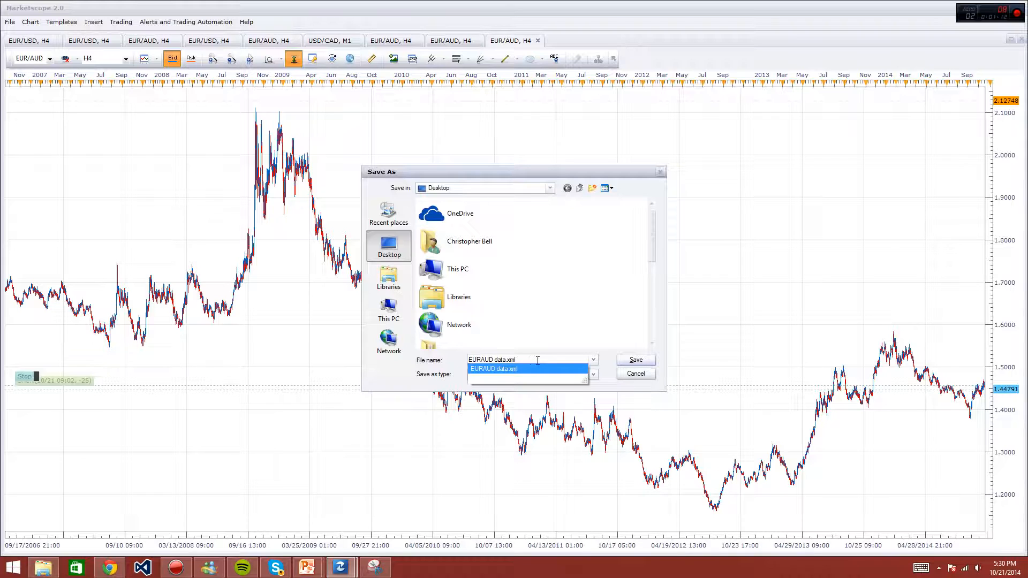
{"action": "left_click", "coordinate": [635, 360]}
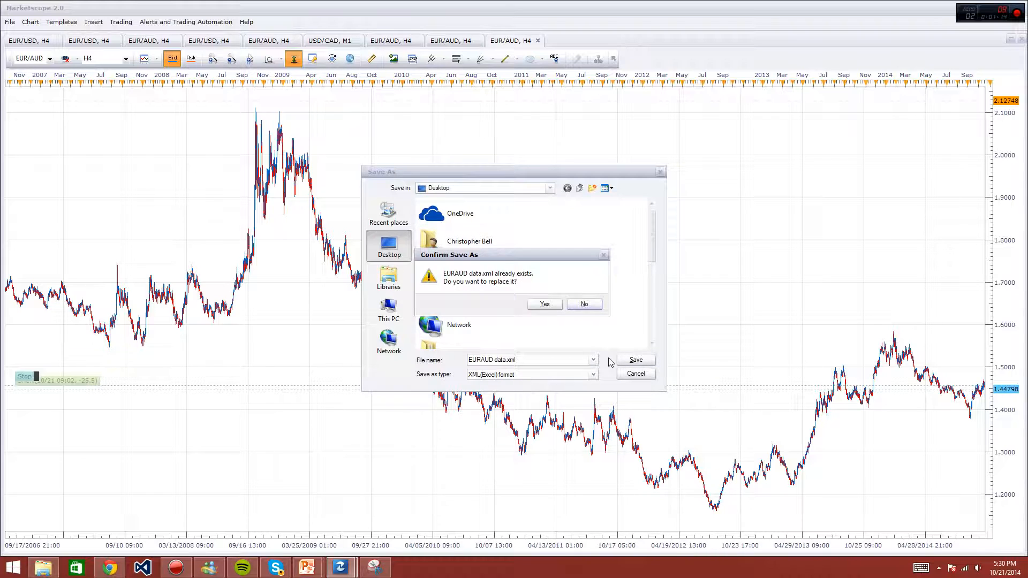
{"action": "left_click", "coordinate": [545, 304]}
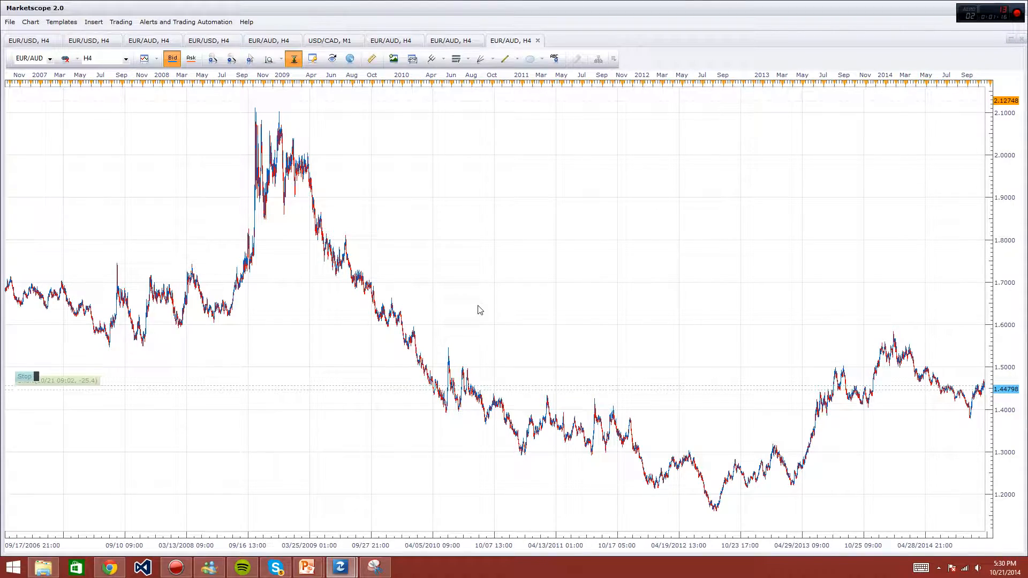
Step: Launch Microsoft Excel 2010 and dismiss the Office activation wizard
{"action": "key", "text": "super"}
{"action": "type", "text": "excel 2010"}
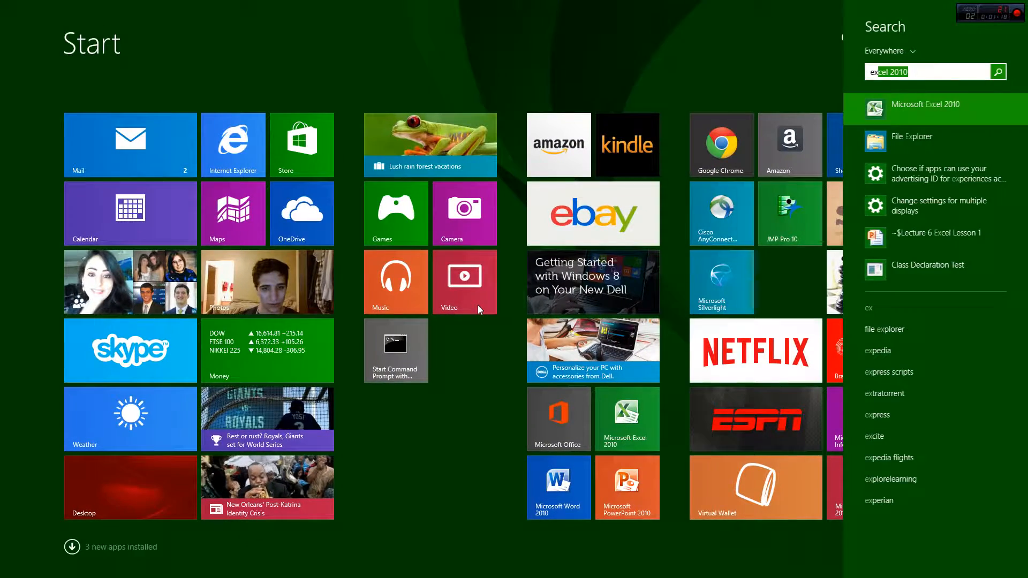
{"action": "key", "text": "Return"}
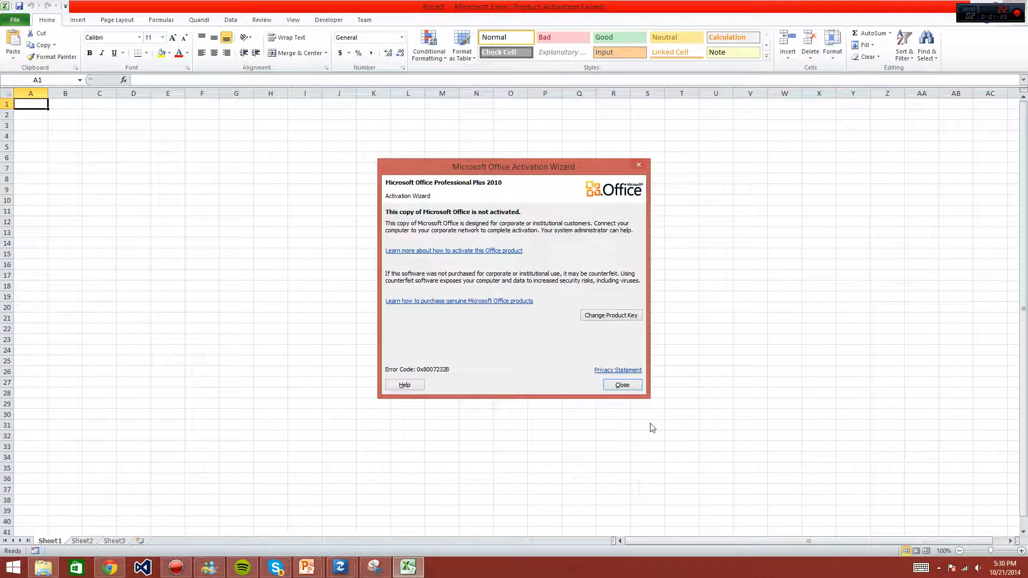
{"action": "left_click", "coordinate": [622, 385]}
{"action": "left_click", "coordinate": [113, 148]}
Step: Open the "EURAUD data" XML file from the Desktop
{"action": "key", "text": "alt+f"}
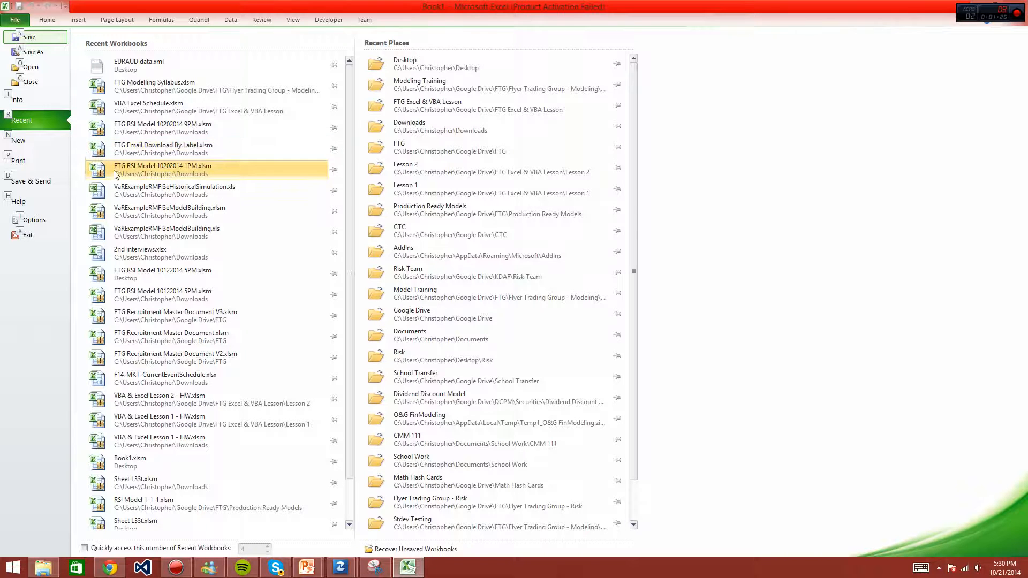
{"action": "key", "text": "o"}
{"action": "left_click", "coordinate": [44, 97]}
{"action": "left_click_drag", "start_coordinate": [366, 105], "coordinate": [381, 184]}
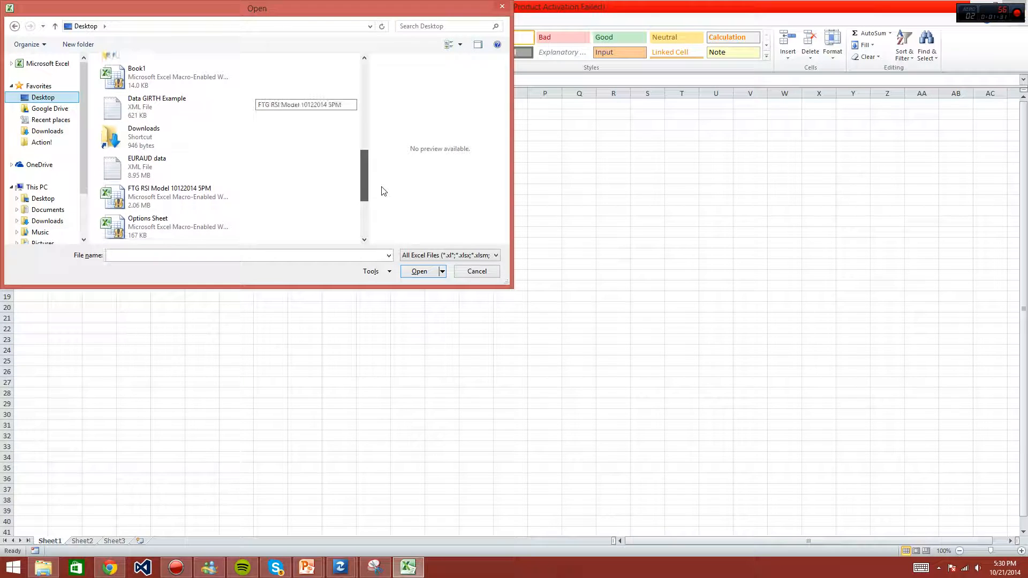
{"action": "left_click", "coordinate": [153, 171]}
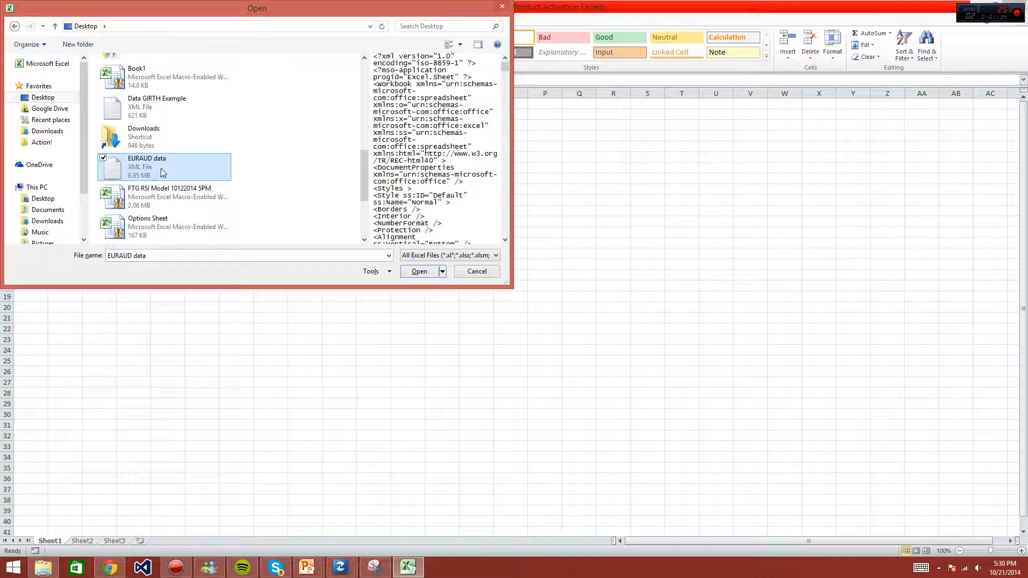
{"action": "double_click", "coordinate": [162, 172]}
Step: Check the column headers and delete the four EUR/AUD Ask price columns, B through E
{"action": "left_click", "coordinate": [58, 118]}
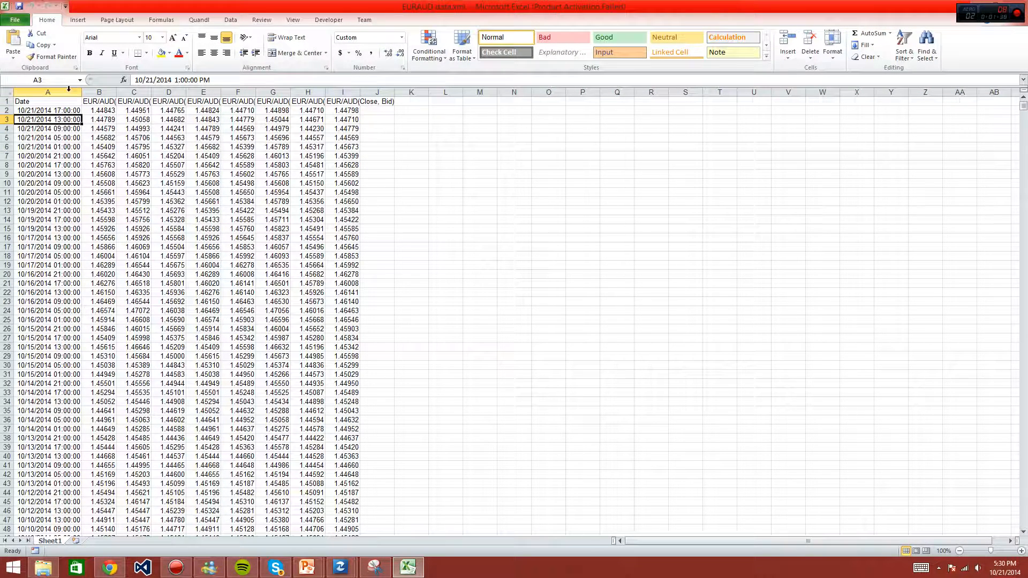
{"action": "left_click", "coordinate": [94, 109]}
{"action": "left_click", "coordinate": [91, 100]}
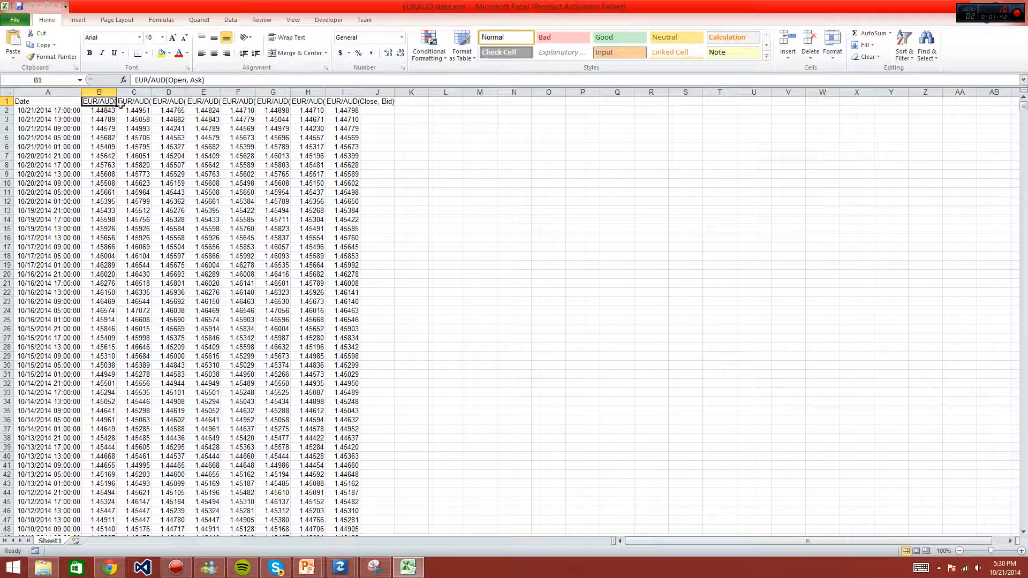
{"action": "key", "text": "Right"}
{"action": "key", "text": "Right"}
{"action": "key", "text": "Right"}
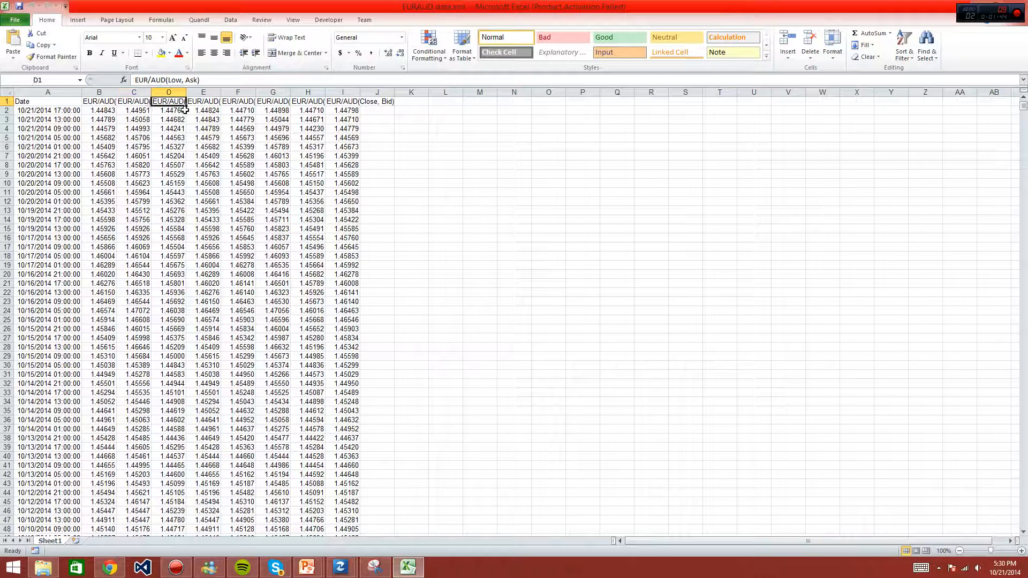
{"action": "key", "text": "ctrl+space"}
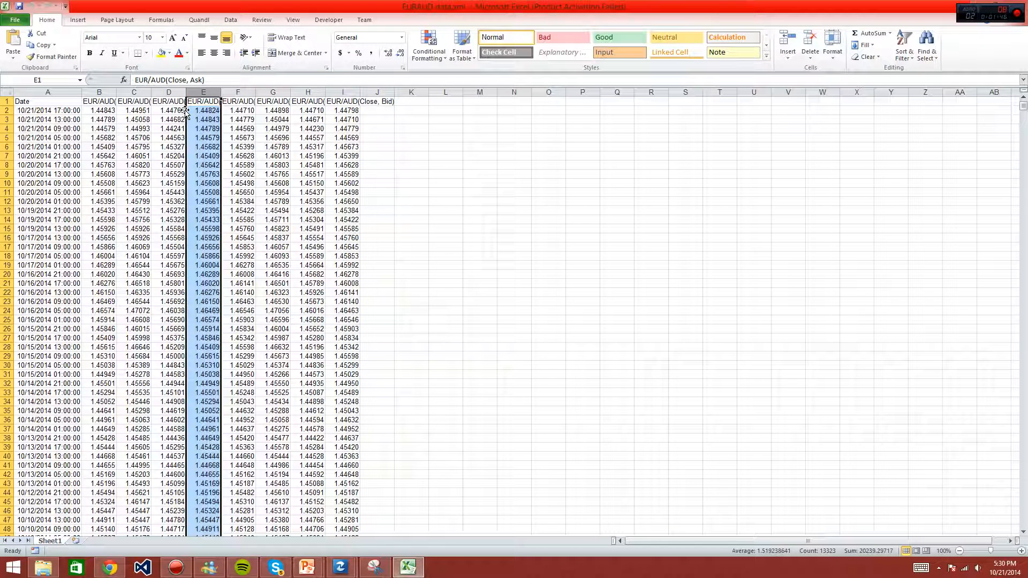
{"action": "key", "text": "shift+Left"}
{"action": "key", "text": "shift+Left"}
{"action": "key", "text": "shift+Left"}
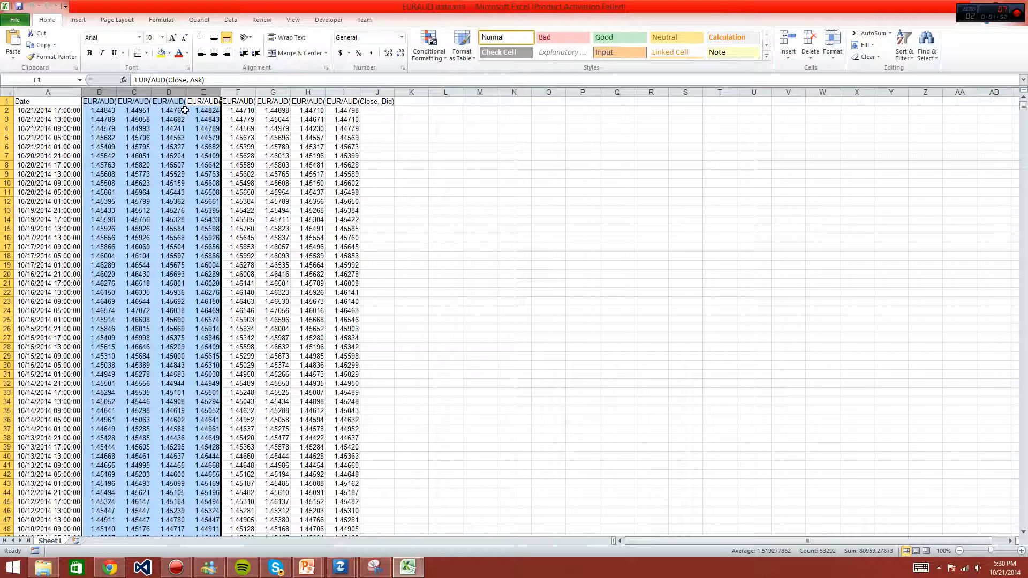
{"action": "key", "text": "ctrl+minus"}
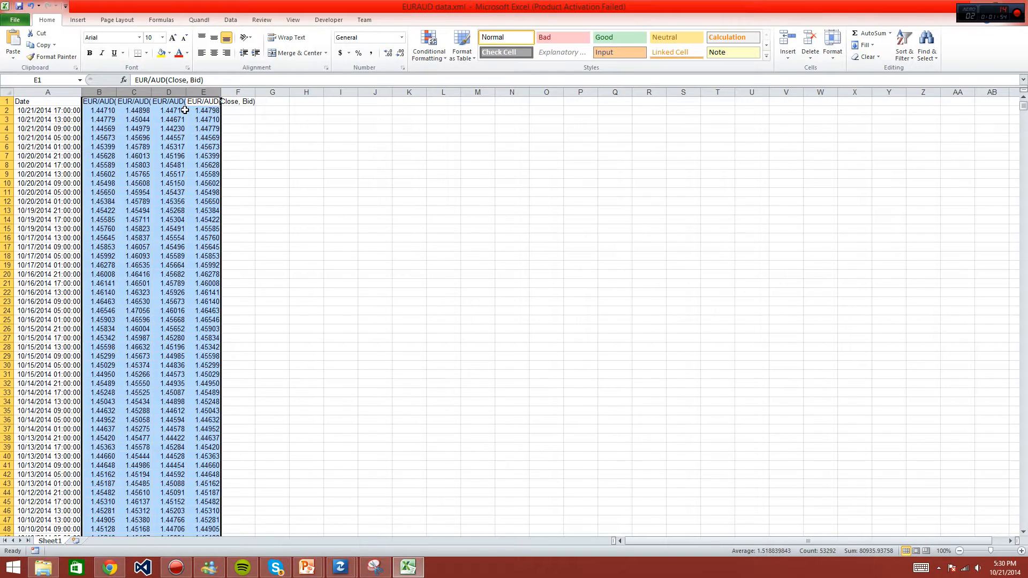
Step: Check the remaining Bid column headers and rename B1, C1 and D1 as Open, High and Low
{"action": "key", "text": "Left"}
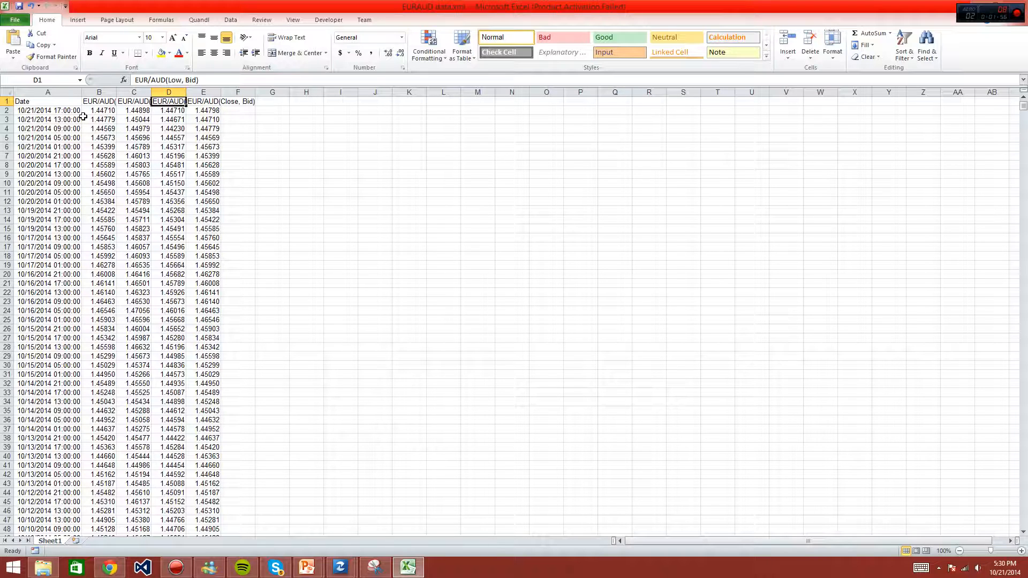
{"action": "left_click", "coordinate": [99, 102]}
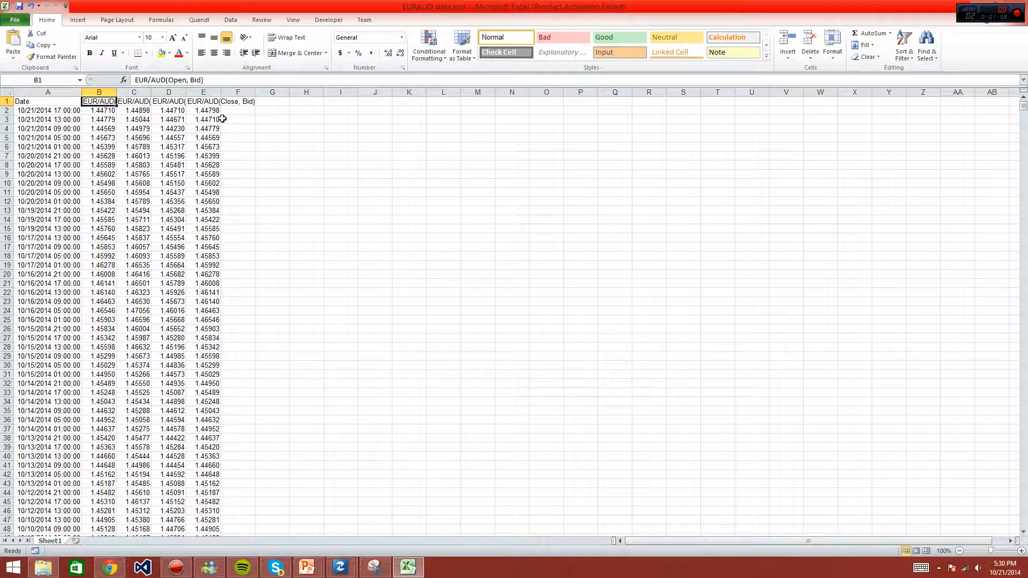
{"action": "key", "text": "Right"}
{"action": "key", "text": "Right"}
{"action": "key", "text": "Right"}
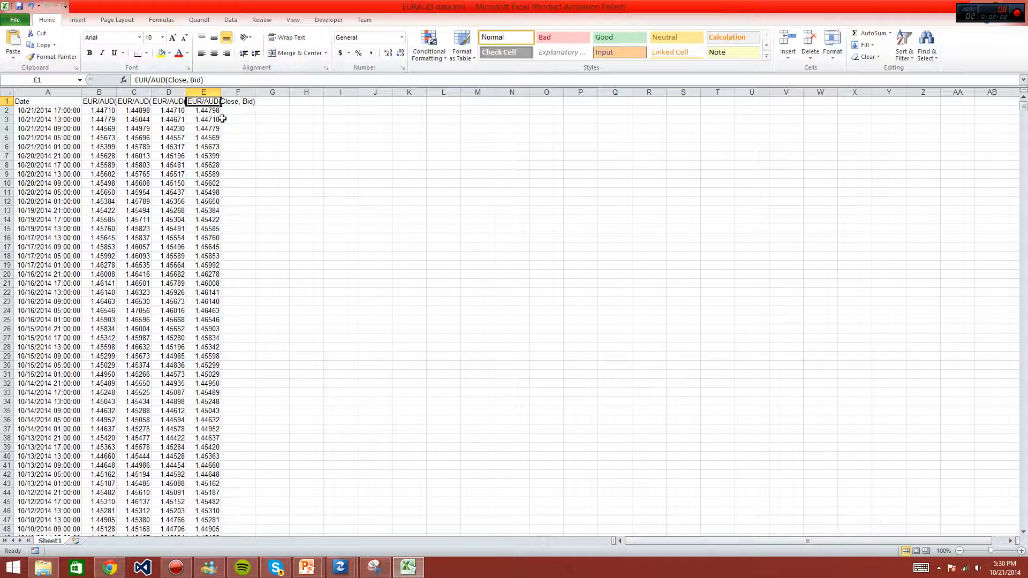
{"action": "key", "text": "Left"}
{"action": "key", "text": "Left"}
{"action": "key", "text": "Left"}
{"action": "type", "text": "O"}
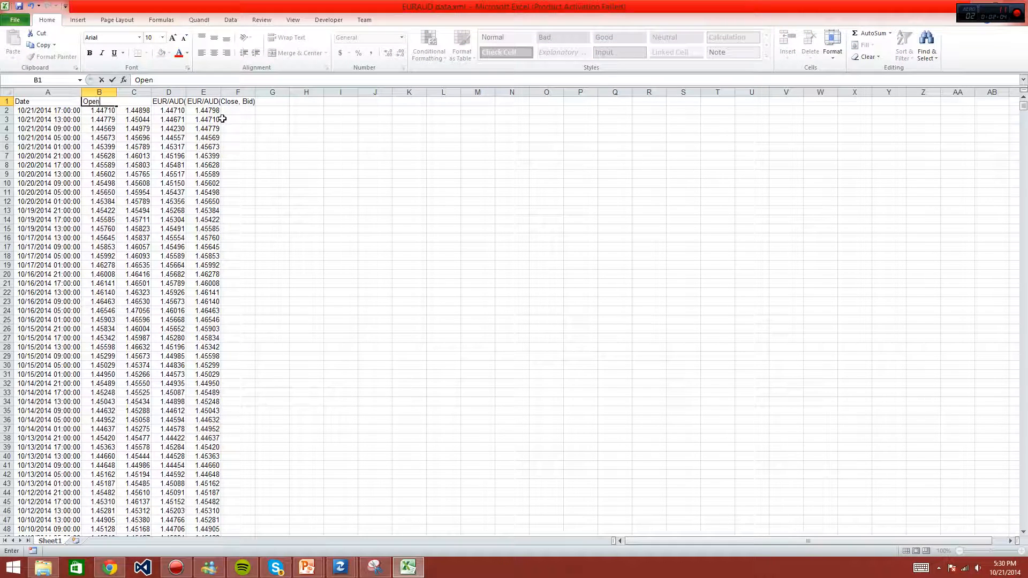
{"action": "type", "text": "pen"}
{"action": "key", "text": "Tab"}
{"action": "type", "text": "High"}
{"action": "key", "text": "Tab"}
{"action": "type", "text": "Low"}
{"action": "key", "text": "Tab"}
Step: Rename the header in E1 as Close and select the first date in cell A2
{"action": "type", "text": "C"}
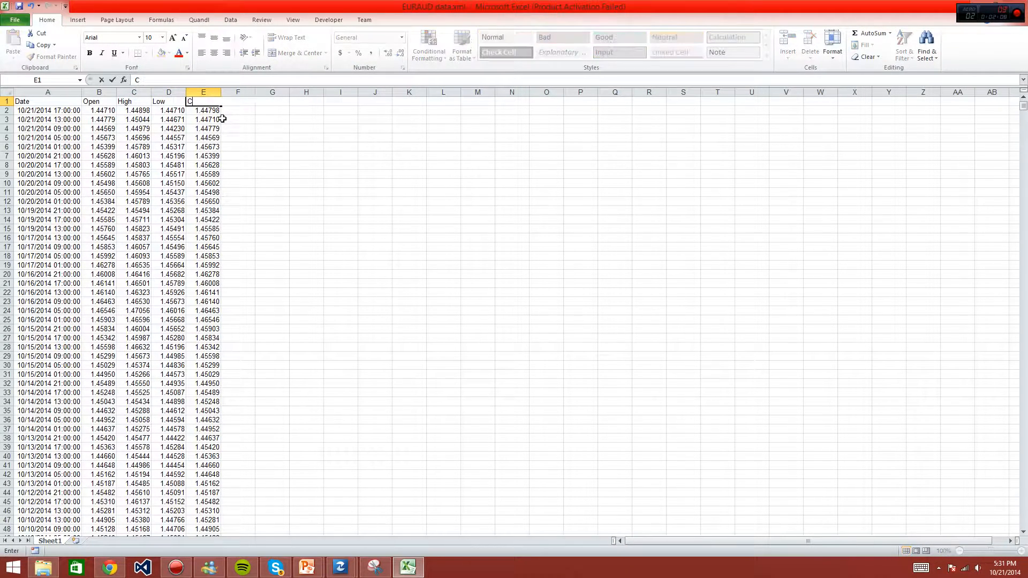
{"action": "key", "text": "Return"}
{"action": "key", "text": "Up"}
{"action": "key", "text": "Right"}
{"action": "key", "text": "Right"}
{"action": "key", "text": "Right"}
{"action": "key", "text": "Right"}
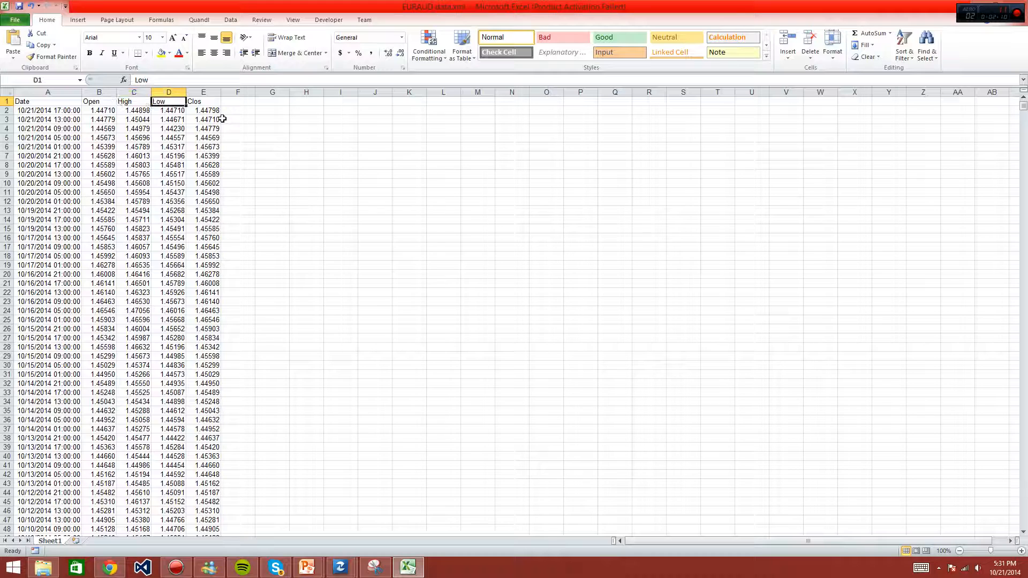
{"action": "key", "text": "Left"}
{"action": "key", "text": "F2"}
{"action": "type", "text": "e"}
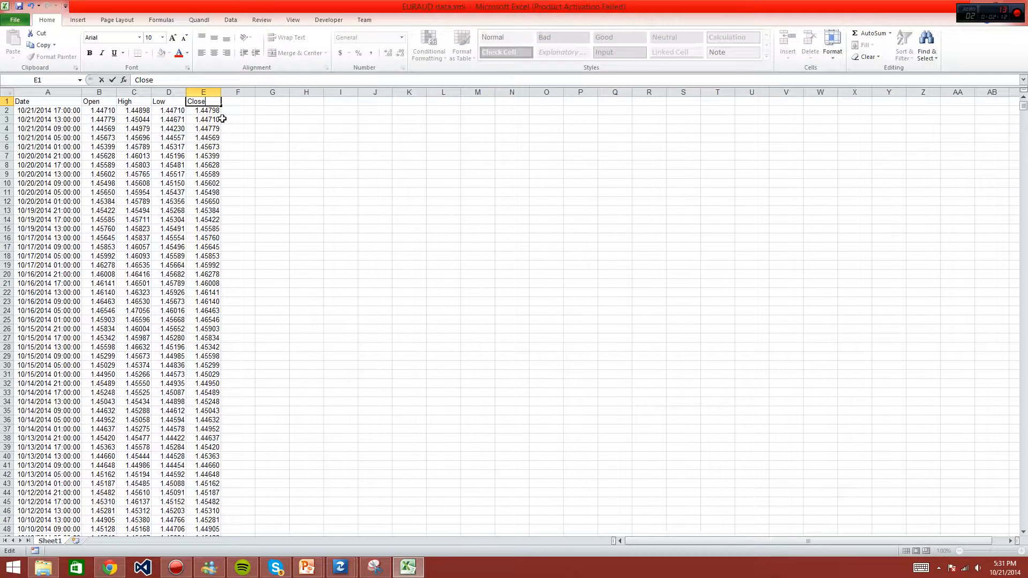
{"action": "key", "text": "Return"}
{"action": "key", "text": "Left"}
{"action": "key", "text": "Left"}
{"action": "key", "text": "Left"}
{"action": "key", "text": "Left"}
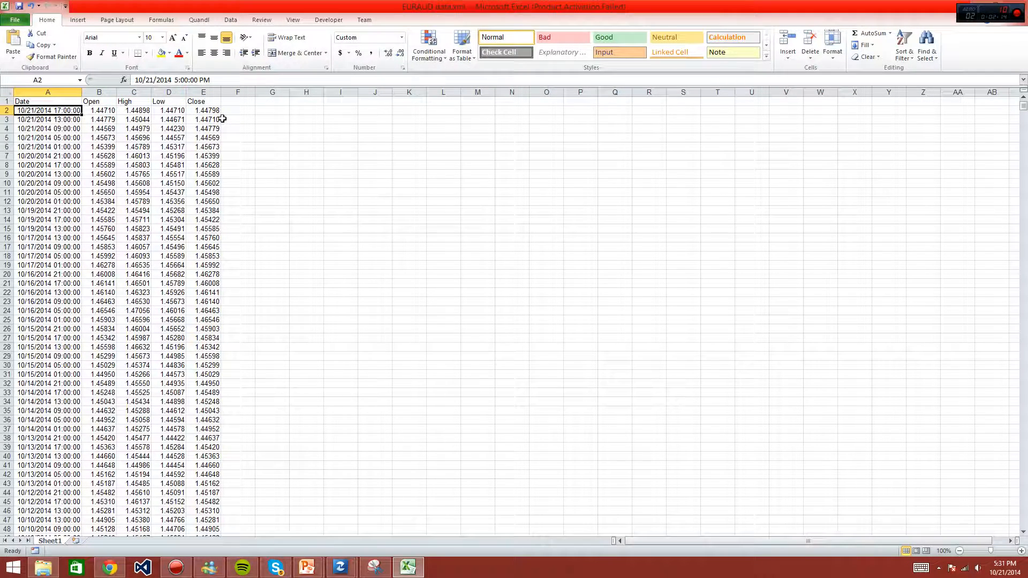
Step: Sort all the price data by date from oldest to newest
{"action": "key", "text": "ctrl+a"}
{"action": "key", "text": "alt"}
{"action": "key", "text": "h"}
{"action": "key", "text": "s"}
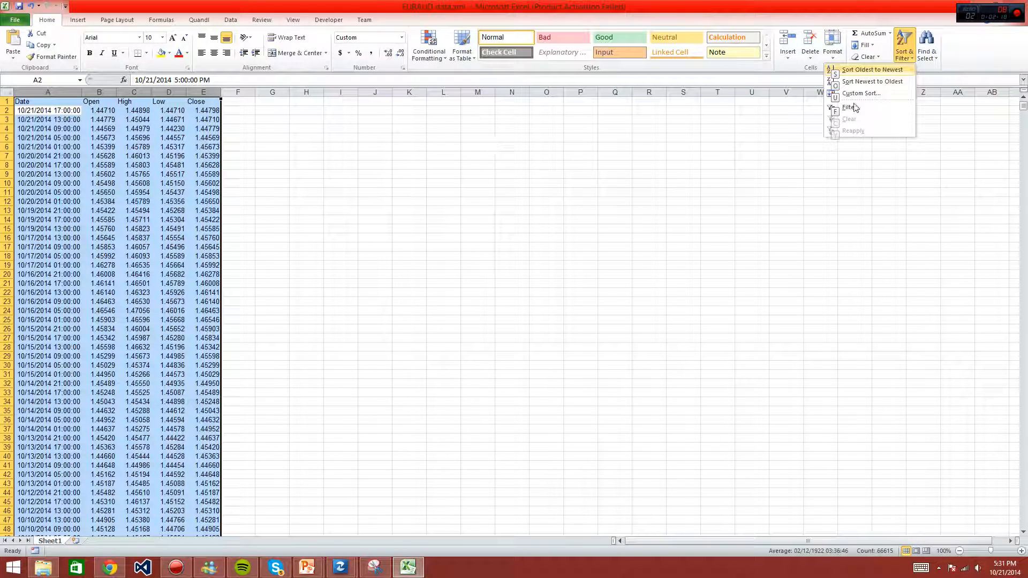
{"action": "left_click", "coordinate": [871, 70]}
Step: Insert nine blank rows between the header row and the first data row
{"action": "left_click", "coordinate": [43, 111]}
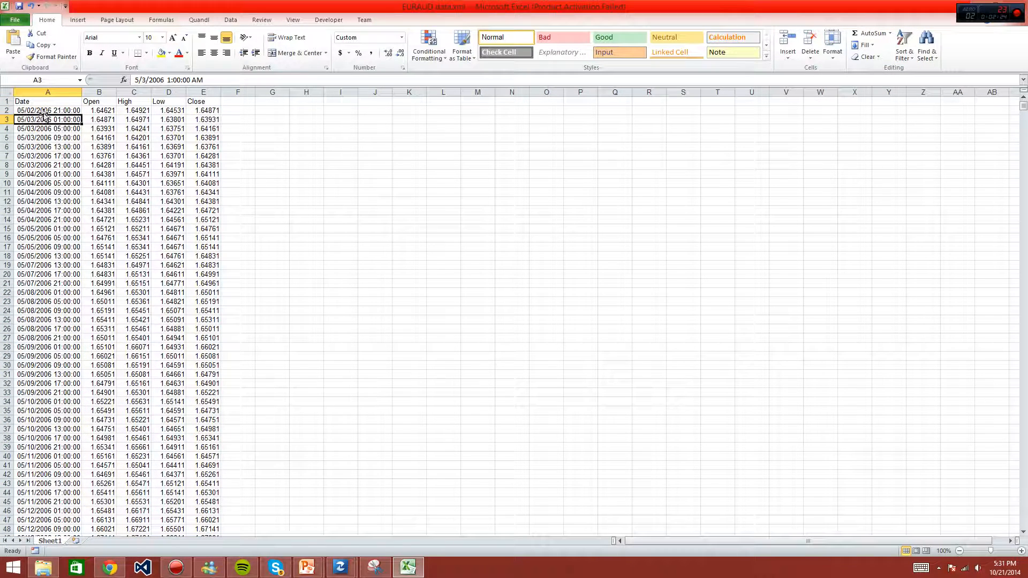
{"action": "key", "text": "shift+space"}
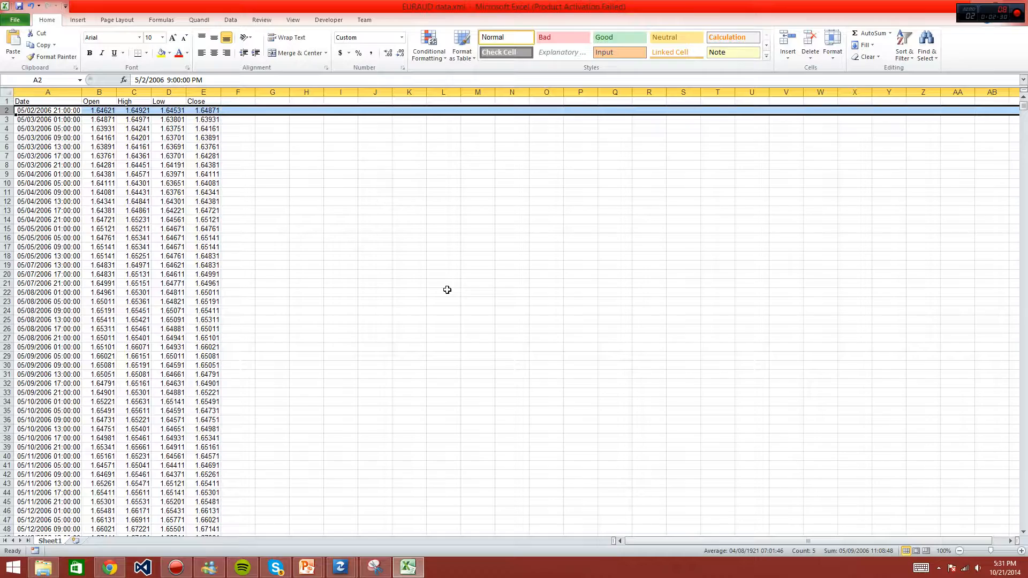
{"action": "key", "text": "ctrl+shift+plus"}
{"action": "key", "text": "ctrl+shift+plus"}
{"action": "key", "text": "ctrl+shift+plus"}
{"action": "key", "text": "ctrl+shift+plus"}
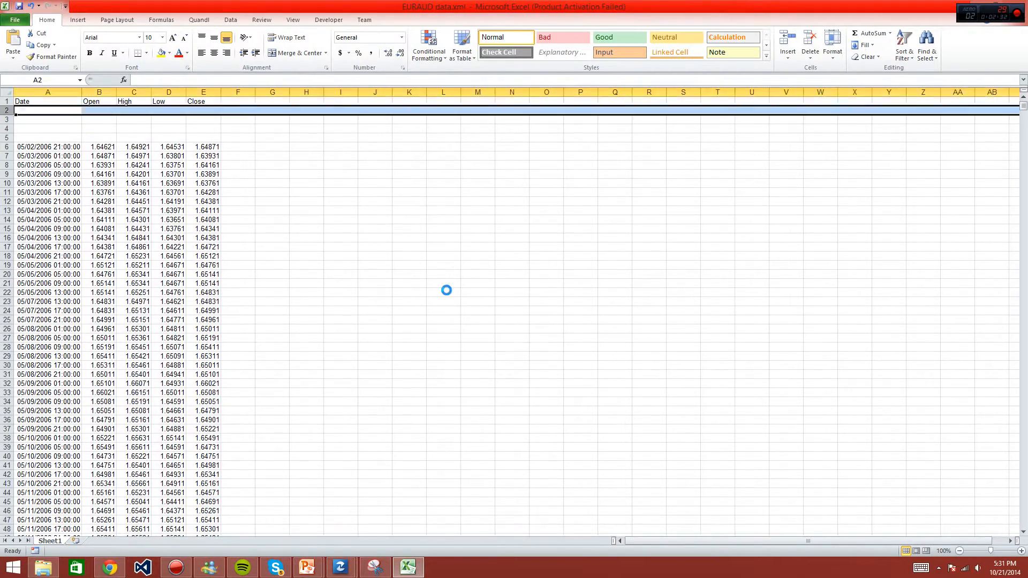
{"action": "key", "text": "ctrl+shift+plus"}
{"action": "key", "text": "ctrl+shift+plus"}
{"action": "key", "text": "ctrl+shift+plus"}
{"action": "key", "text": "ctrl+shift+plus"}
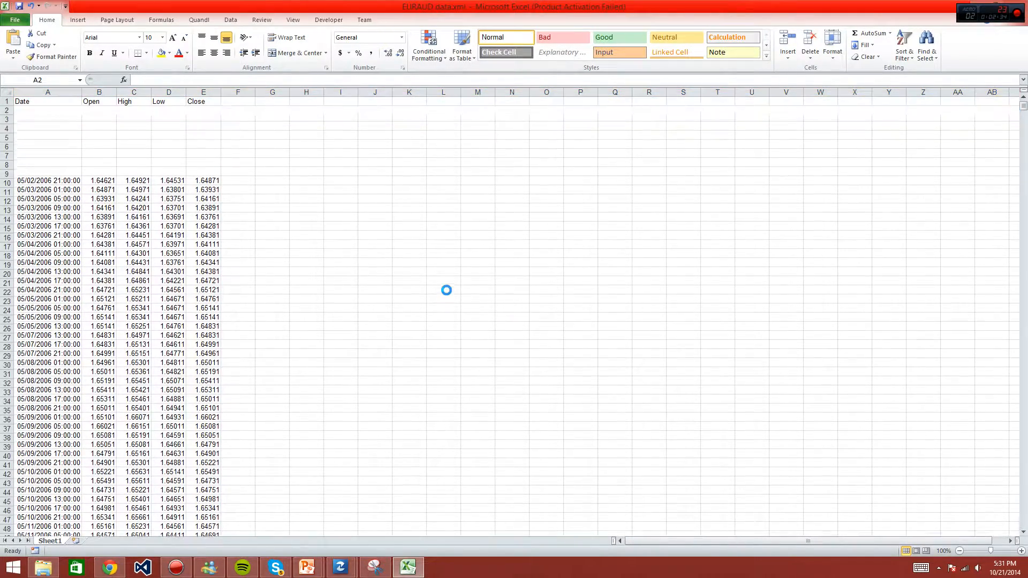
Step: Freeze the panes at cell A11 so that rows 1 to 10 stay fixed above the price data
{"action": "key", "text": "Down"}
{"action": "key", "text": "Down"}
{"action": "key", "text": "Down"}
{"action": "key", "text": "Down"}
{"action": "key", "text": "Down"}
{"action": "key", "text": "Down"}
{"action": "key", "text": "Down"}
{"action": "key", "text": "Down"}
{"action": "key", "text": "Down"}
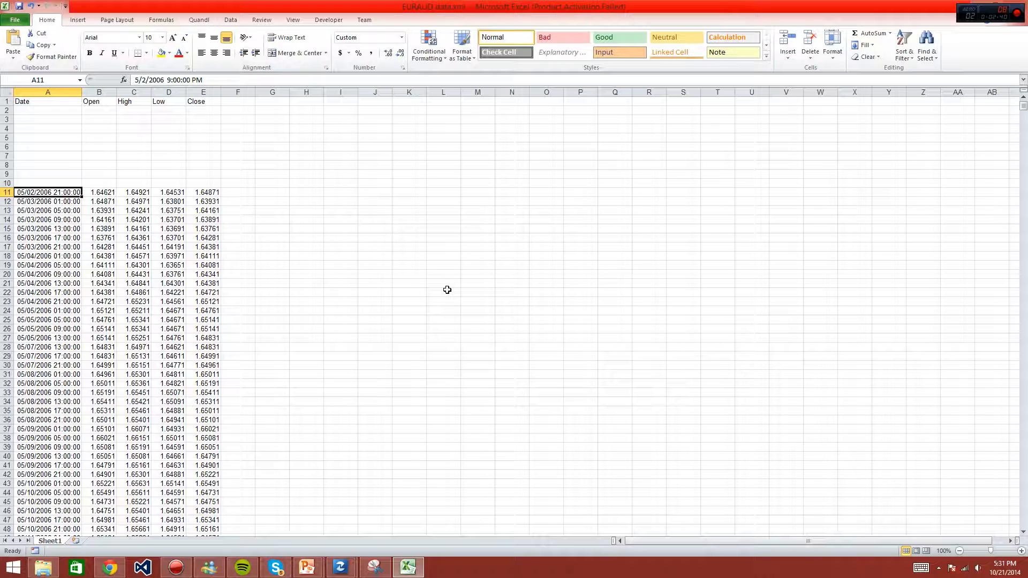
{"action": "key", "text": "alt"}
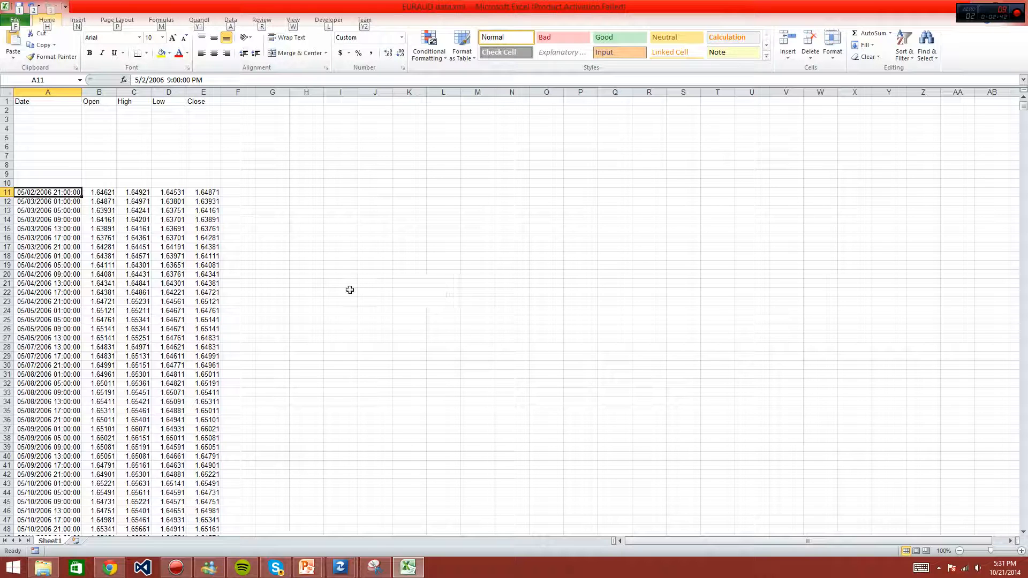
{"action": "left_click", "coordinate": [293, 20]}
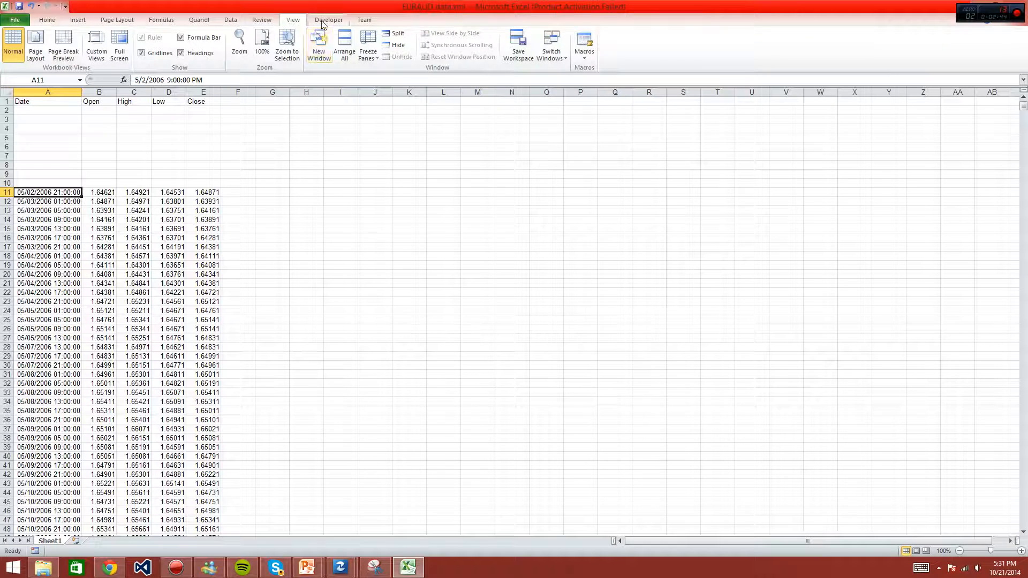
{"action": "left_click", "coordinate": [369, 56]}
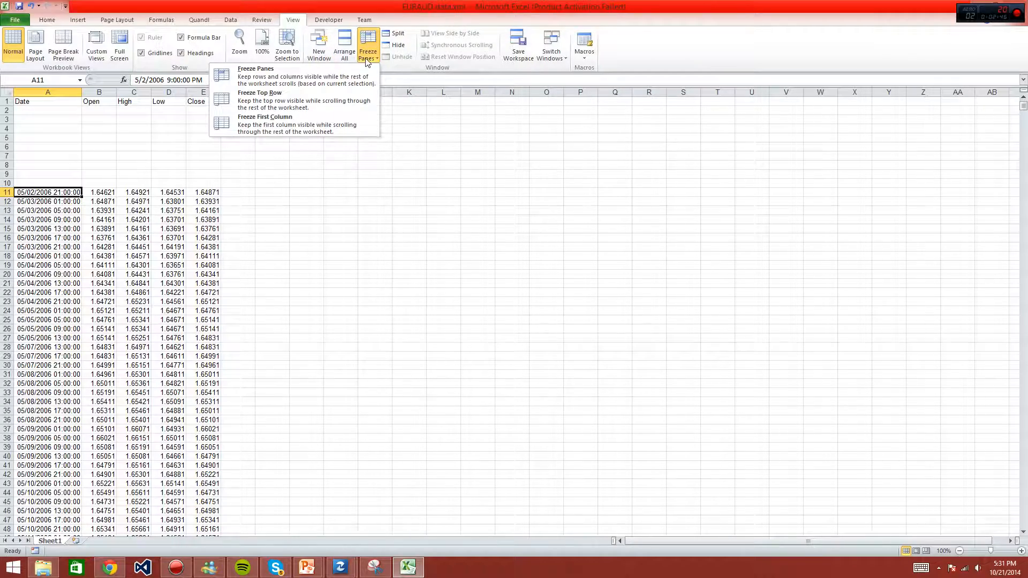
{"action": "left_click", "coordinate": [338, 77]}
Step: Examine the frozen header area and the blank rows while moving through the price data
{"action": "left_click", "coordinate": [206, 229]}
{"action": "scroll", "coordinate": [239, 217], "scroll_direction": "down", "scroll_amount": 20}
{"action": "scroll", "coordinate": [240, 217], "scroll_direction": "down", "scroll_amount": 20}
{"action": "left_click_drag", "start_coordinate": [39, 101], "coordinate": [343, 193]}
{"action": "left_click", "coordinate": [167, 262]}
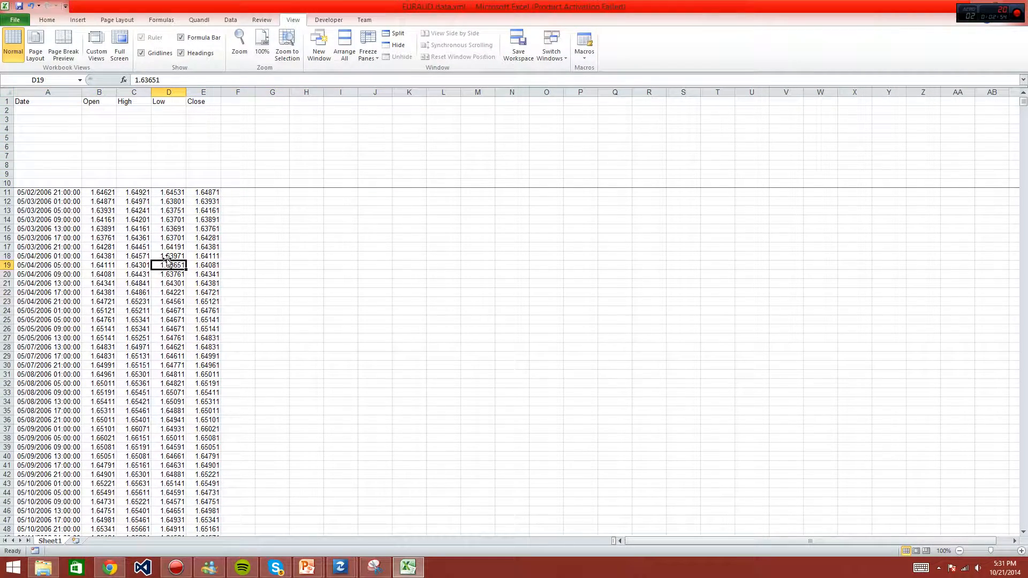
{"action": "key", "text": "Up"}
{"action": "key", "text": "ctrl+Up"}
{"action": "key", "text": "ctrl+Up"}
{"action": "key", "text": "Down"}
{"action": "key", "text": "Down"}
{"action": "key", "text": "Down"}
{"action": "key", "text": "Down"}
{"action": "key", "text": "Down"}
{"action": "key", "text": "Down"}
{"action": "key", "text": "Down"}
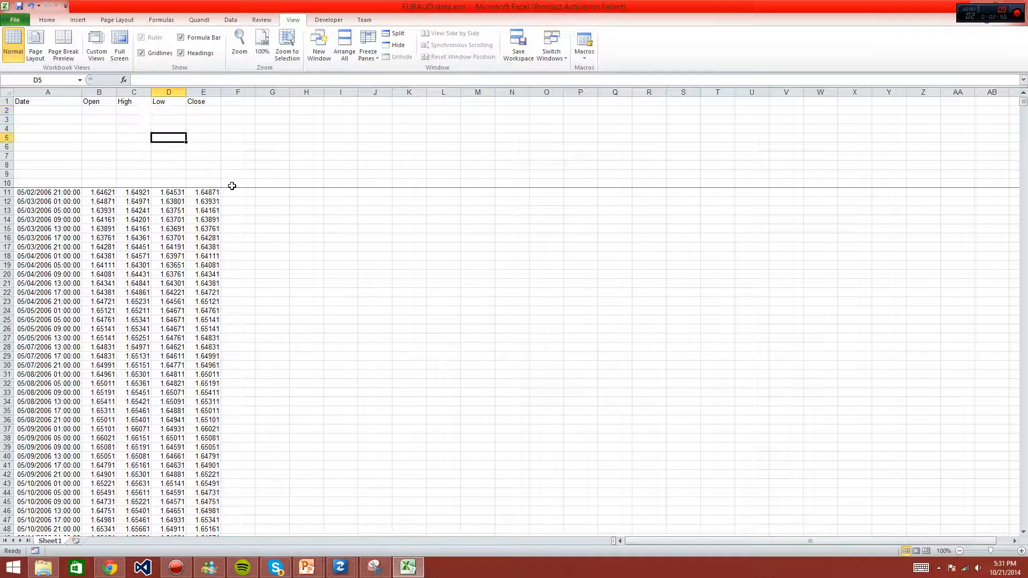
{"action": "key", "text": "Down"}
{"action": "key", "text": "Down"}
{"action": "key", "text": "Down"}
Step: Make the column headers in row 1 bold
{"action": "key", "text": "ctrl+Up"}
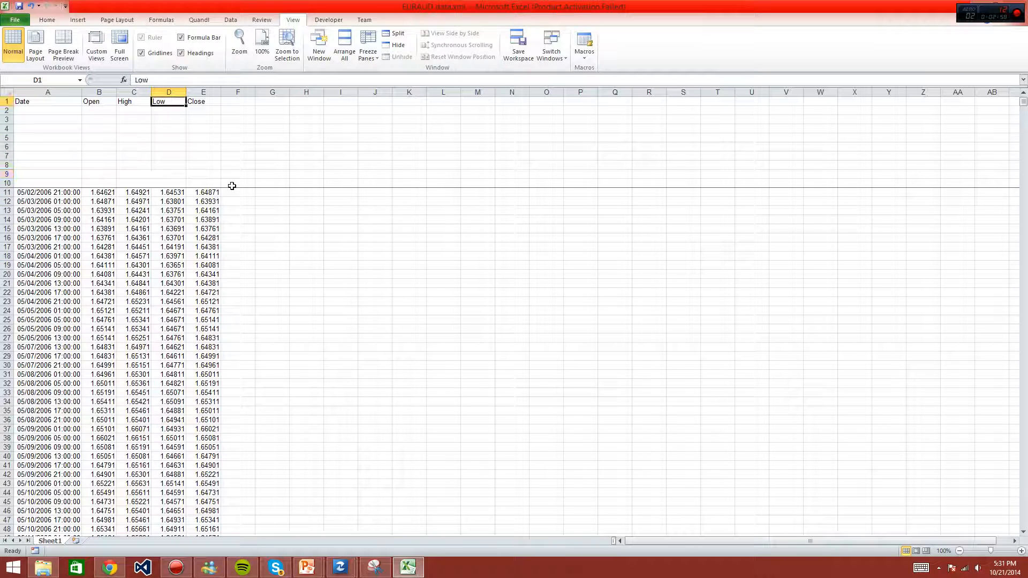
{"action": "key", "text": "shift+space"}
{"action": "key", "text": "ctrl+b"}
{"action": "key", "text": "Right"}
{"action": "key", "text": "Down"}
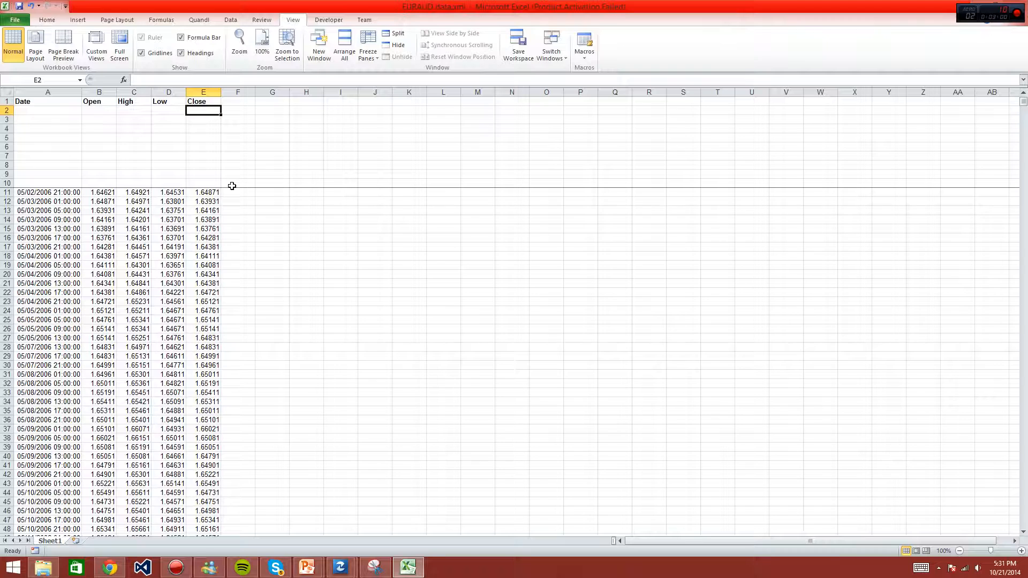
{"action": "key", "text": "Down"}
{"action": "key", "text": "Up"}
{"action": "key", "text": "Left"}
{"action": "key", "text": "Up"}
{"action": "key", "text": "Left"}
{"action": "key", "text": "Left"}
{"action": "key", "text": "ctrl+space"}
{"action": "key", "text": "Down"}
{"action": "key", "text": "Left"}
{"action": "key", "text": "Down"}
{"action": "key", "text": "Down"}
{"action": "key", "text": "Right"}
{"action": "key", "text": "Down"}
{"action": "key", "text": "Right"}
{"action": "key", "text": "Down"}
{"action": "key", "text": "Down"}
Step: Insert two blank columns between the Date and Open columns
{"action": "key", "text": "Left"}
{"action": "key", "text": "ctrl+space"}
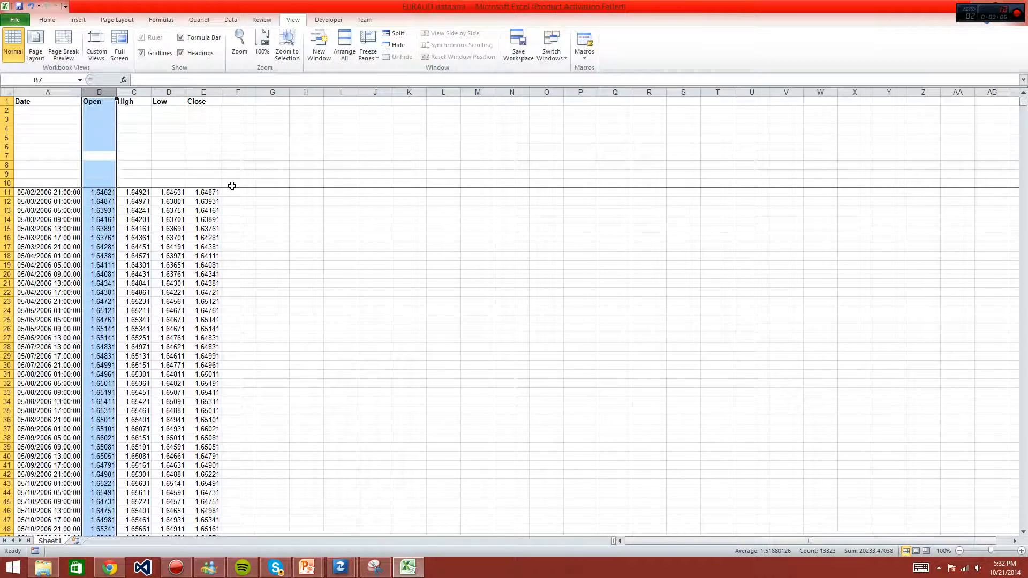
{"action": "key", "text": "ctrl+shift+plus"}
{"action": "key", "text": "Up"}
{"action": "key", "text": "Down"}
{"action": "key", "text": "Down"}
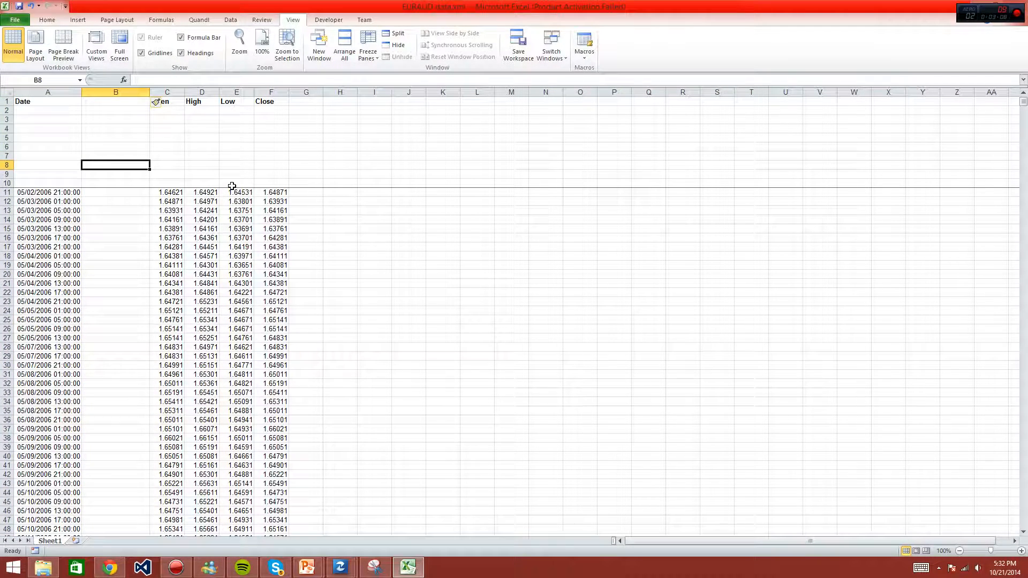
{"action": "key", "text": "ctrl+space"}
{"action": "key", "text": "ctrl+shift+plus"}
{"action": "key", "text": "Up"}
{"action": "key", "text": "ctrl+Up"}
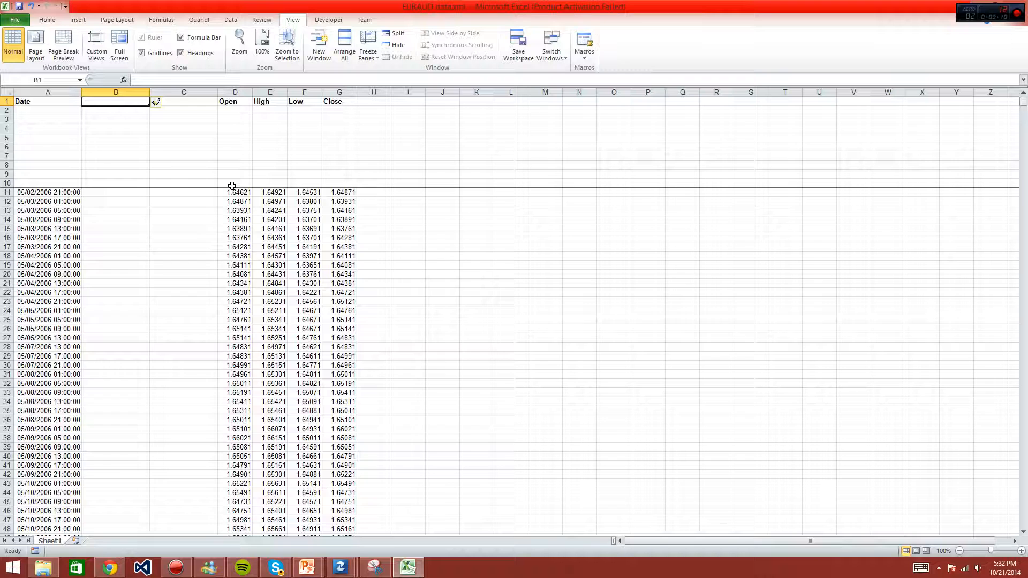
Step: Enter the headers Date in B1 and Time in C1, and select cell B11
{"action": "type", "text": "Date"}
{"action": "key", "text": "Tab"}
{"action": "type", "text": "Time"}
{"action": "key", "text": "Return"}
{"action": "key", "text": "Down"}
{"action": "key", "text": "Down"}
{"action": "key", "text": "Down"}
{"action": "key", "text": "Down"}
{"action": "key", "text": "Down"}
{"action": "key", "text": "Down"}
{"action": "key", "text": "Down"}
{"action": "key", "text": "Down"}
{"action": "key", "text": "Down"}
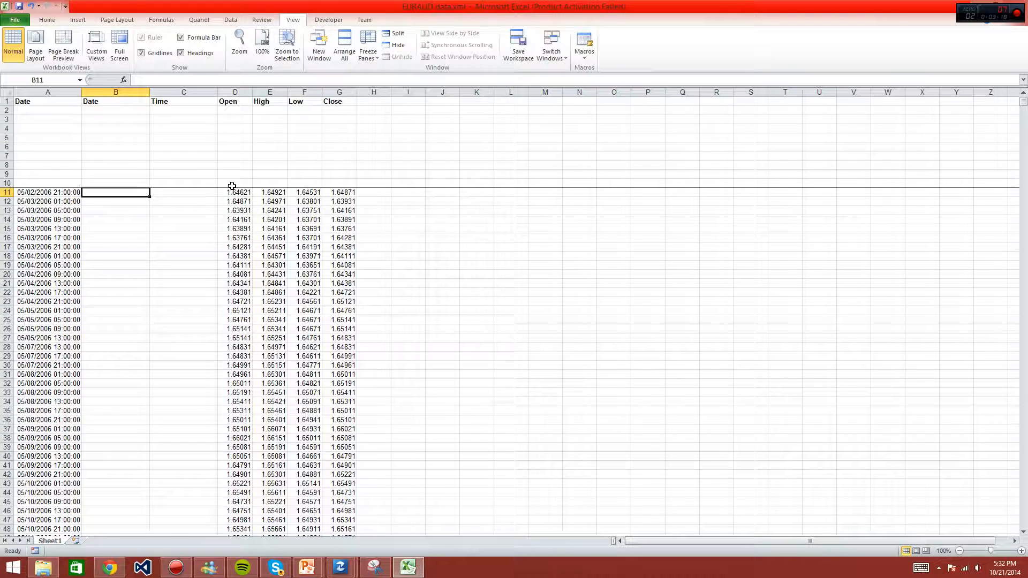
{"action": "type", "text": "=round"}
{"action": "key", "text": "Down"}
{"action": "key", "text": "Tab"}
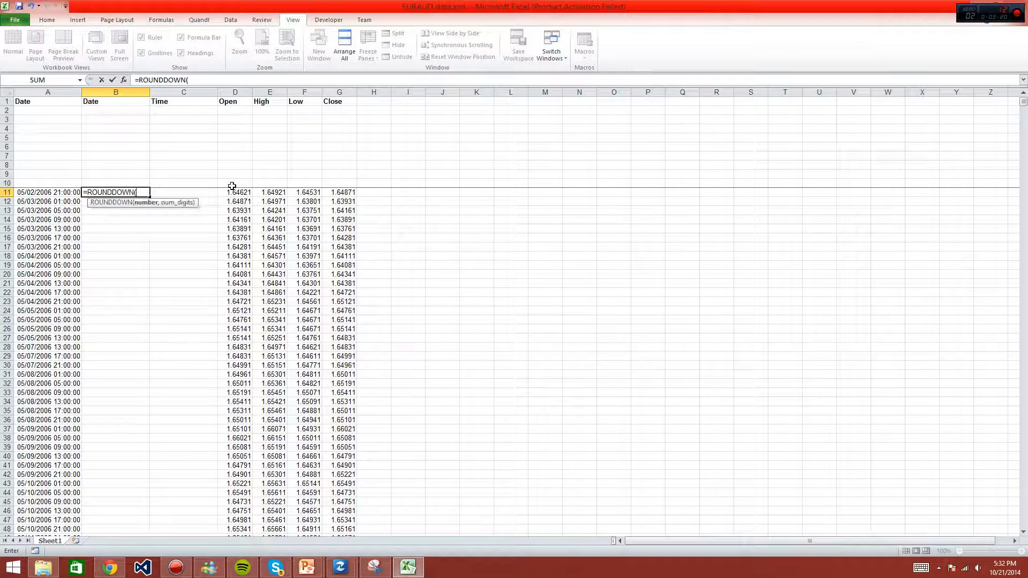
{"action": "key", "text": "Left"}
{"action": "key", "text": "Escape"}
Step: Format the original Date column A as Number with three decimal places
{"action": "key", "text": "Left"}
{"action": "key", "text": "ctrl+space"}
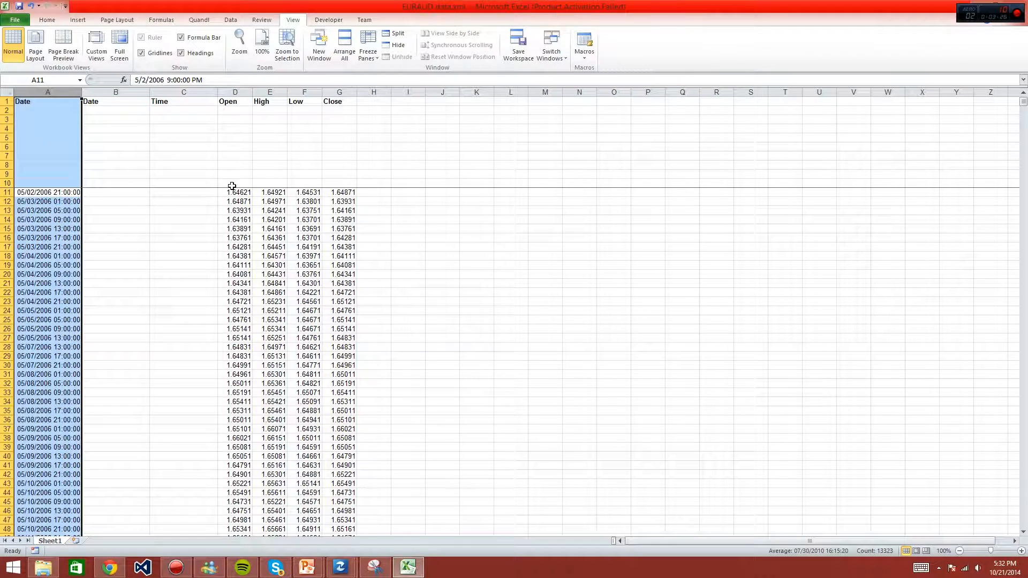
{"action": "key", "text": "alt+h"}
{"action": "type", "text": "nn"}
{"action": "key", "text": "Return"}
{"action": "key", "text": "alt+h"}
{"action": "key", "text": "0"}
{"action": "key", "text": "Left"}
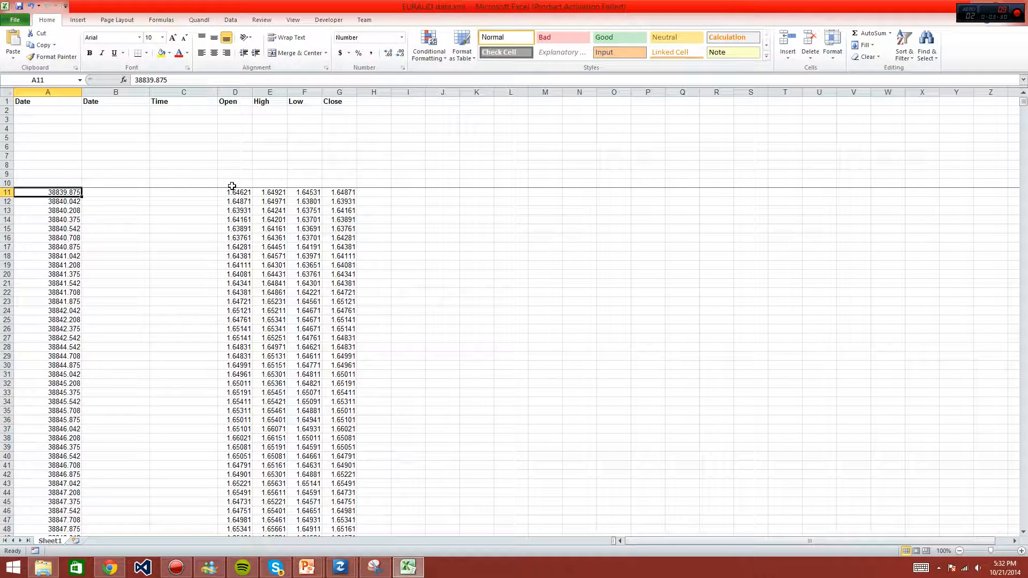
Step: Enter the formula =ROUNDDOWN(A11,0) in cell B11 to extract the date
{"action": "key", "text": "Right"}
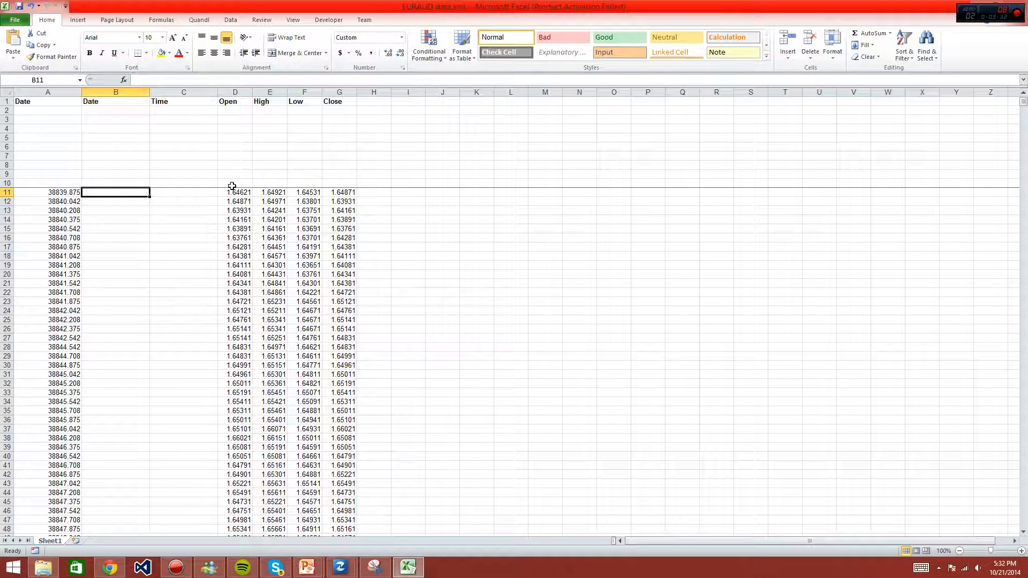
{"action": "type", "text": "=ROUNDd"}
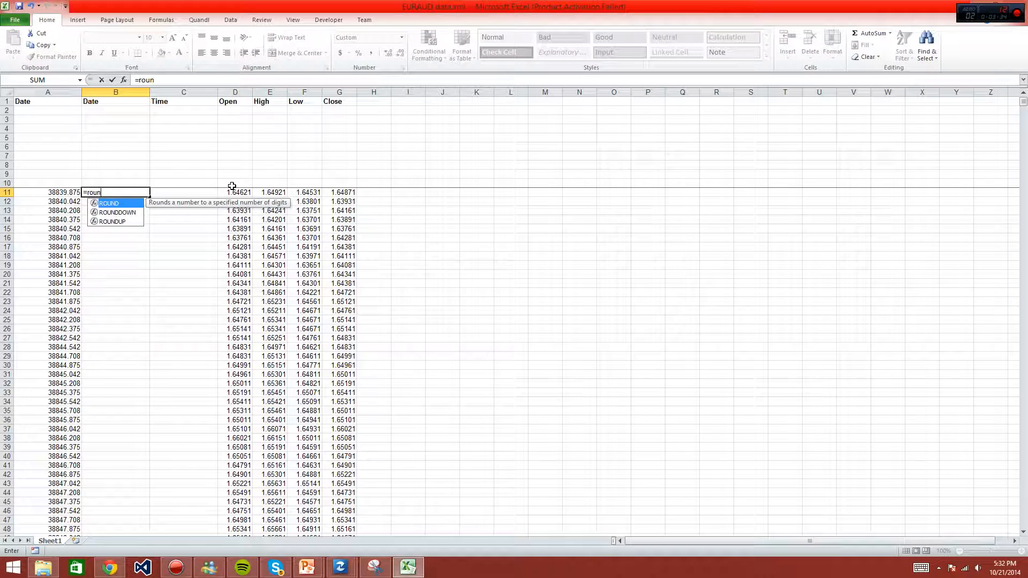
{"action": "key", "text": "Tab"}
{"action": "key", "text": "Left"}
{"action": "type", "text": ",0"}
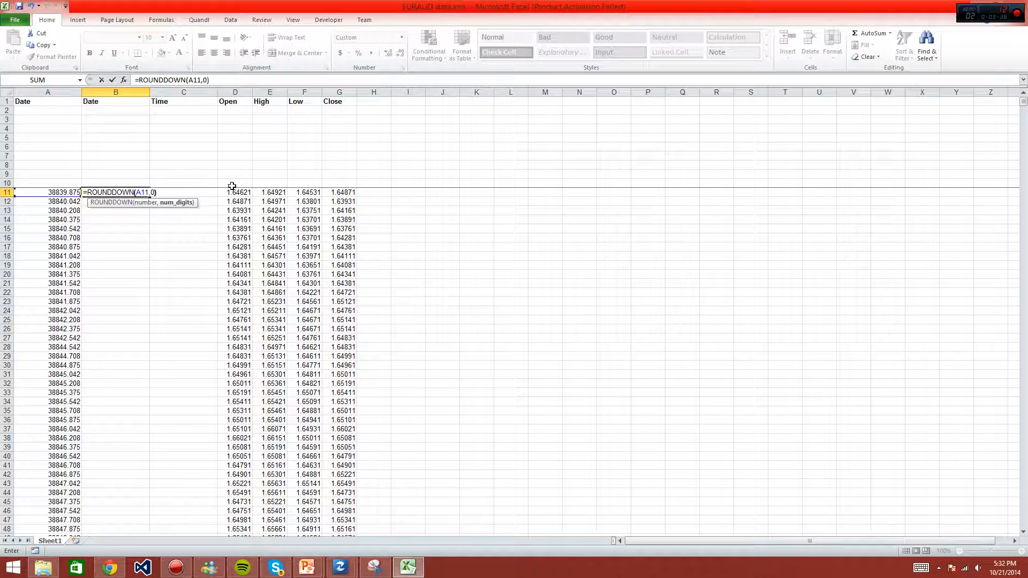
{"action": "type", "text": ")"}
{"action": "key", "text": "ctrl+Return"}
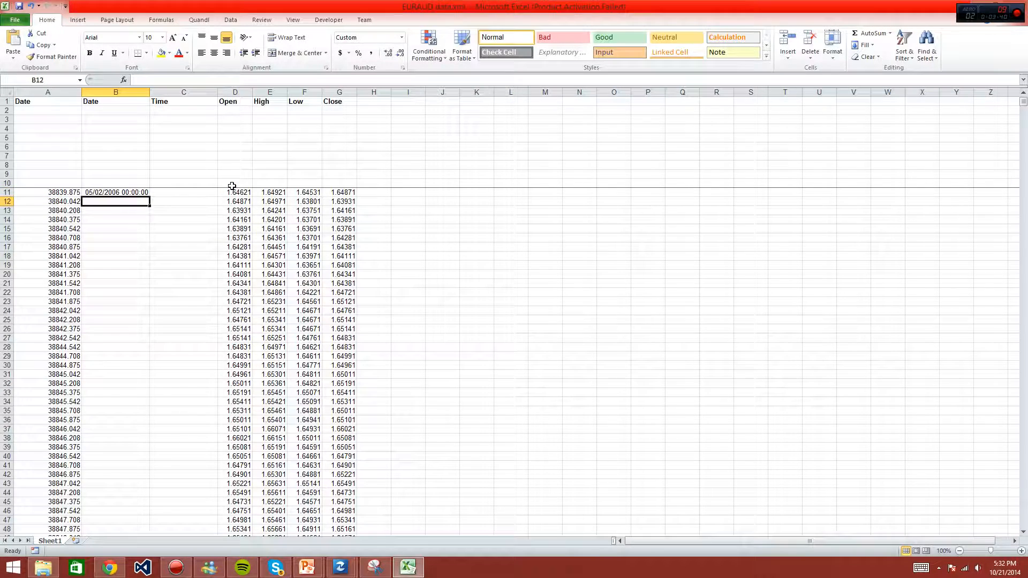
Step: Format cell B11 as Short Date and align it left
{"action": "key", "text": "alt+h"}
{"action": "type", "text": "nShor"}
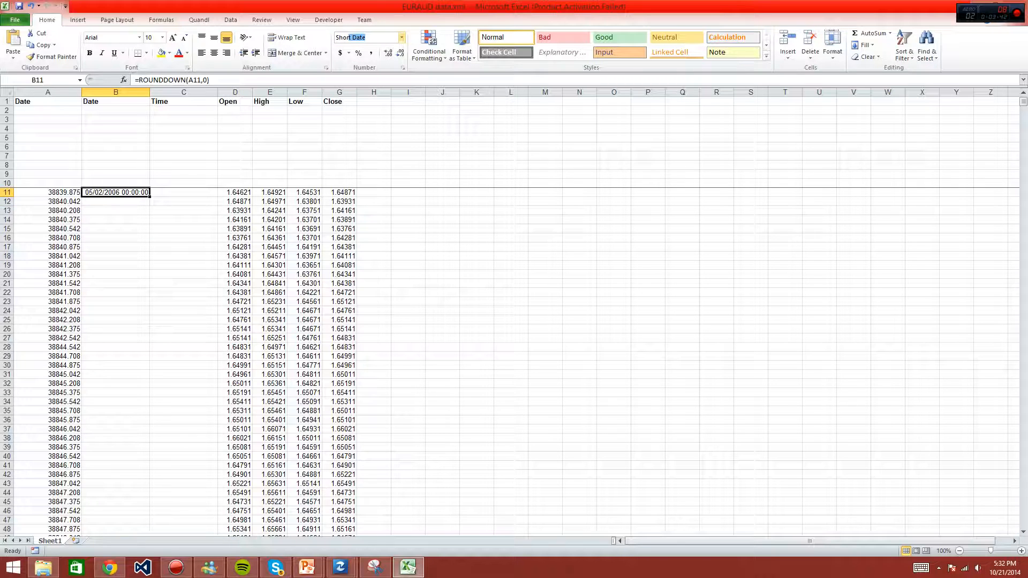
{"action": "type", "text": "t"}
{"action": "key", "text": "Return"}
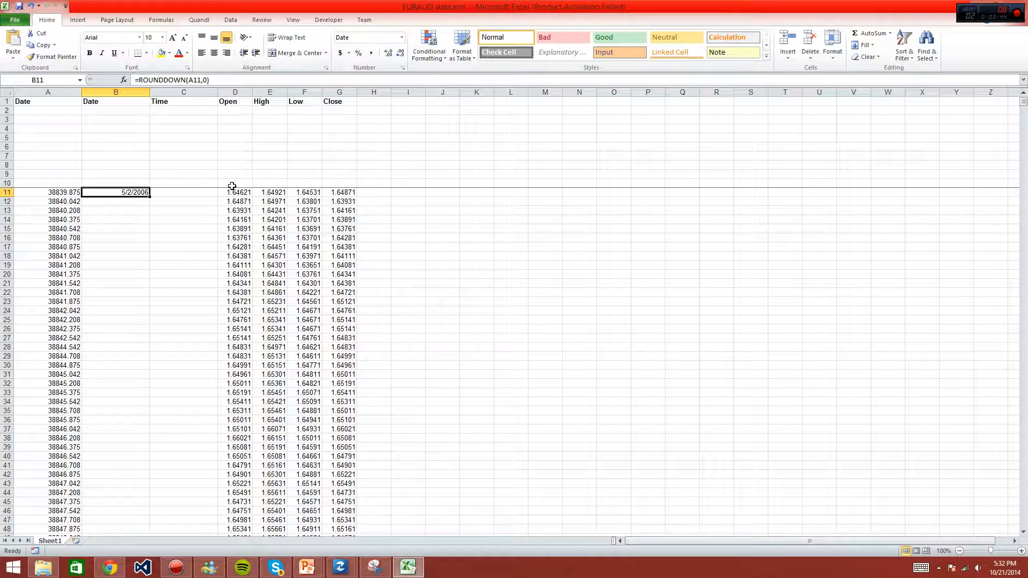
{"action": "key", "text": "alt+h"}
{"action": "key", "text": "a"}
{"action": "key", "text": "l"}
Step: Copy the date formula from B11 down column B to the last data row
{"action": "key", "text": "Right"}
{"action": "key", "text": "Left"}
{"action": "key", "text": "ctrl+c"}
{"action": "key", "text": "Left"}
{"action": "key", "text": "ctrl+Down"}
{"action": "key", "text": "Right"}
{"action": "key", "text": "ctrl+shift+Up"}
{"action": "key", "text": "shift+Down"}
{"action": "key", "text": "Return"}
{"action": "key", "text": "ctrl+Up"}
Step: Enter the formula =A11-ROUNDDOWN(A11,0) in cell C11 to extract the time
{"action": "key", "text": "Right"}
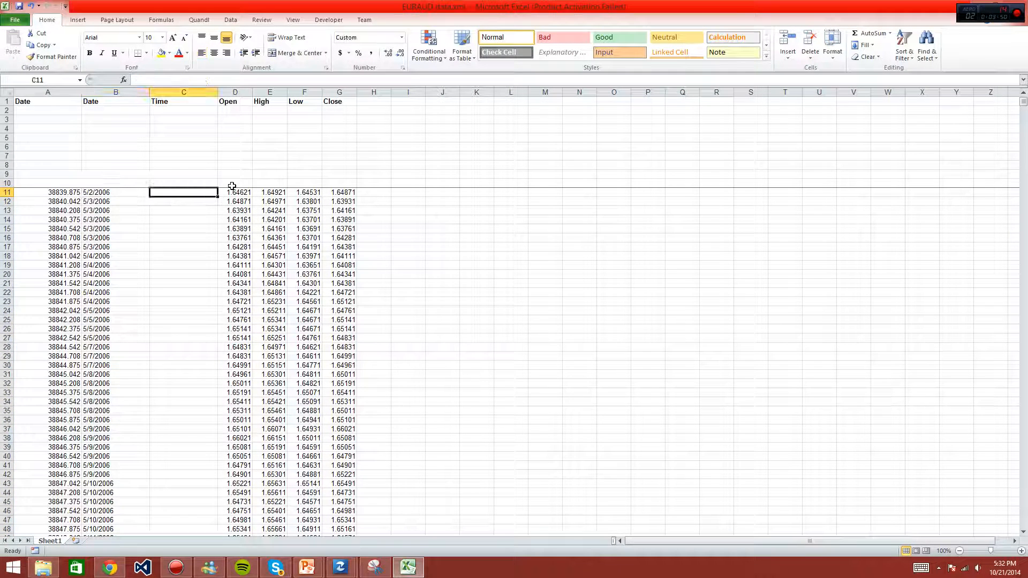
{"action": "type", "text": "="}
{"action": "key", "text": "Left"}
{"action": "key", "text": "Left"}
{"action": "type", "text": "-round"}
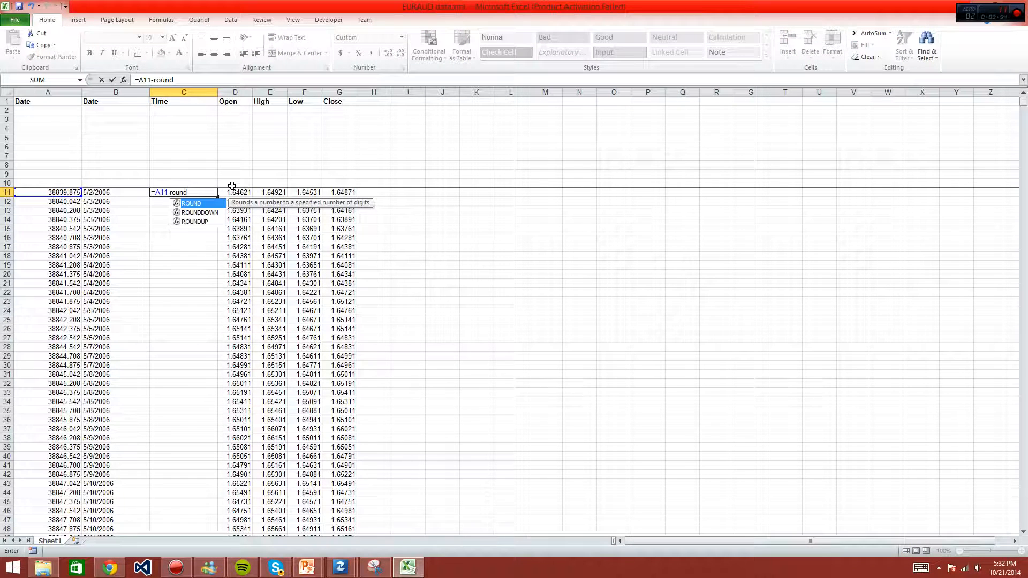
{"action": "key", "text": "Down"}
{"action": "key", "text": "Tab"}
{"action": "key", "text": "Left"}
{"action": "key", "text": "Left"}
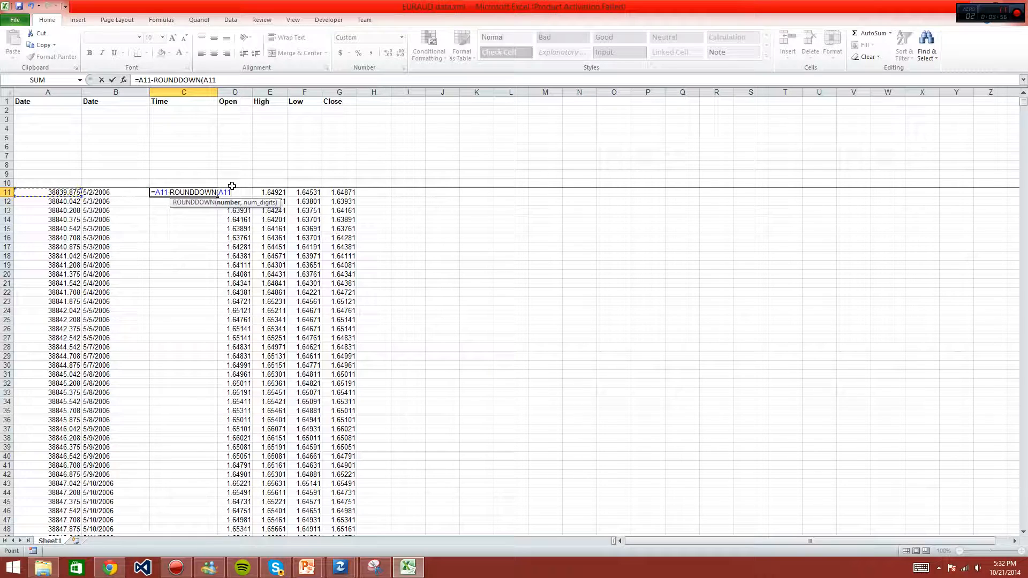
{"action": "type", "text": ",0)"}
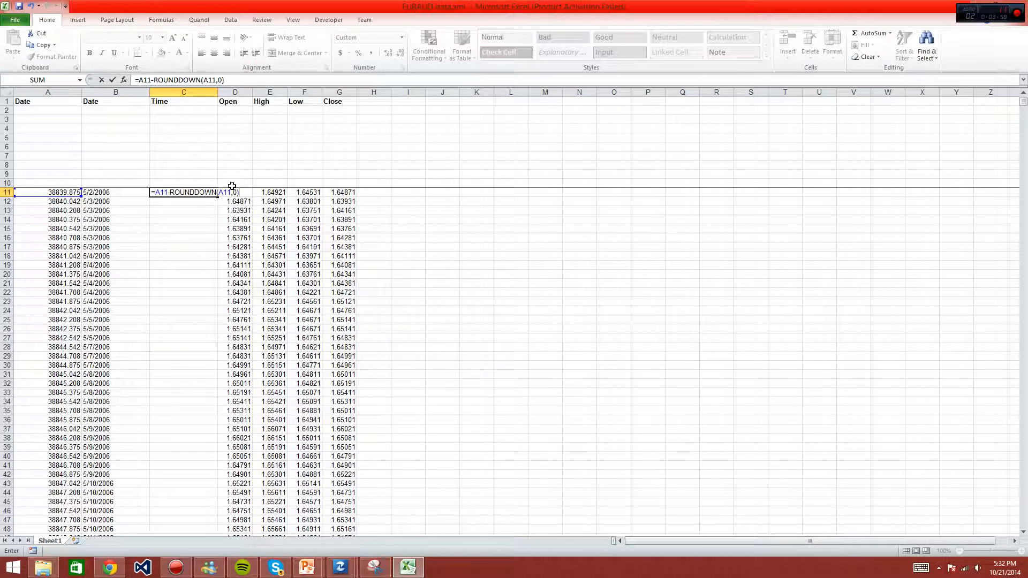
{"action": "key", "text": "Return"}
Step: Format cell C11 as Time
{"action": "key", "text": "Up"}
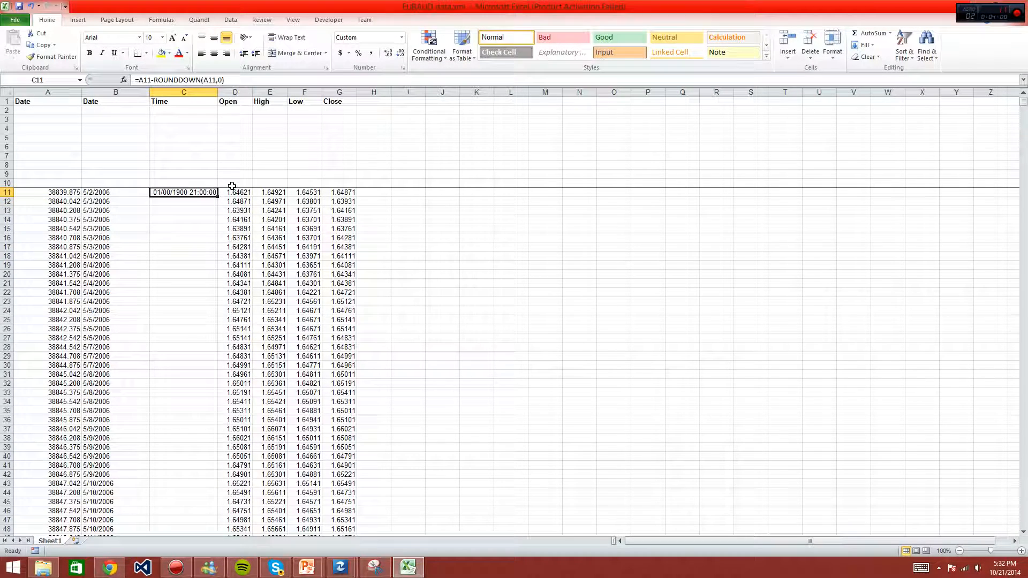
{"action": "type", "text": "Time"}
{"action": "key", "text": "Return"}
Step: Copy the time formula from C11 down column C to the last data row
{"action": "key", "text": "Left"}
{"action": "key", "text": "Right"}
{"action": "key", "text": "ctrl+c"}
{"action": "key", "text": "Left"}
{"action": "key", "text": "ctrl+Down"}
{"action": "key", "text": "Right"}
{"action": "key", "text": "ctrl+shift+Up"}
{"action": "key", "text": "shift+Down"}
{"action": "key", "text": "ctrl+v"}
{"action": "key", "text": "Up"}
{"action": "key", "text": "ctrl+Up"}
{"action": "key", "text": "Up"}
{"action": "key", "text": "Left"}
{"action": "key", "text": "Down"}
{"action": "key", "text": "Left"}
{"action": "key", "text": "ctrl+space"}
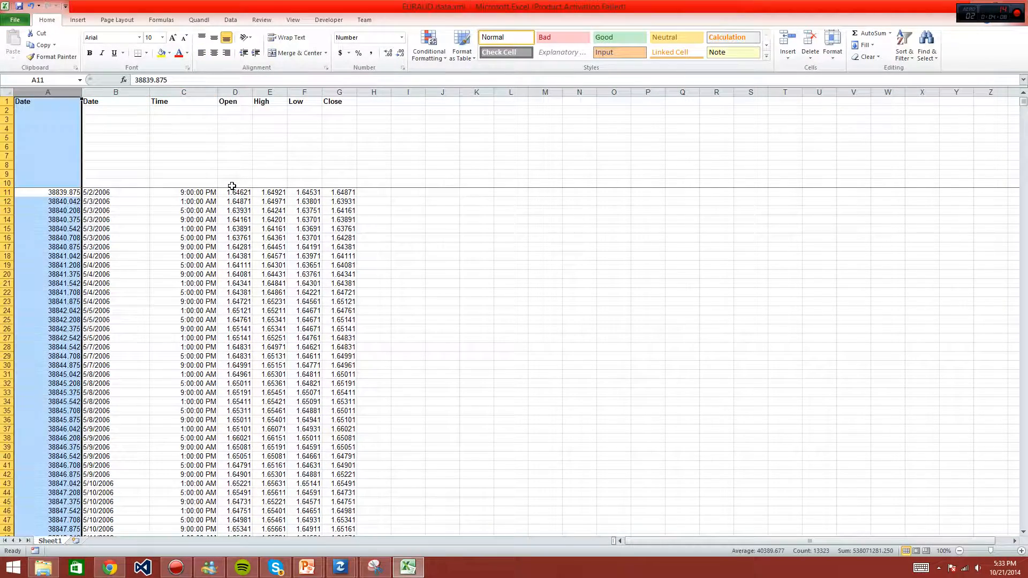
{"action": "key", "text": "Right"}
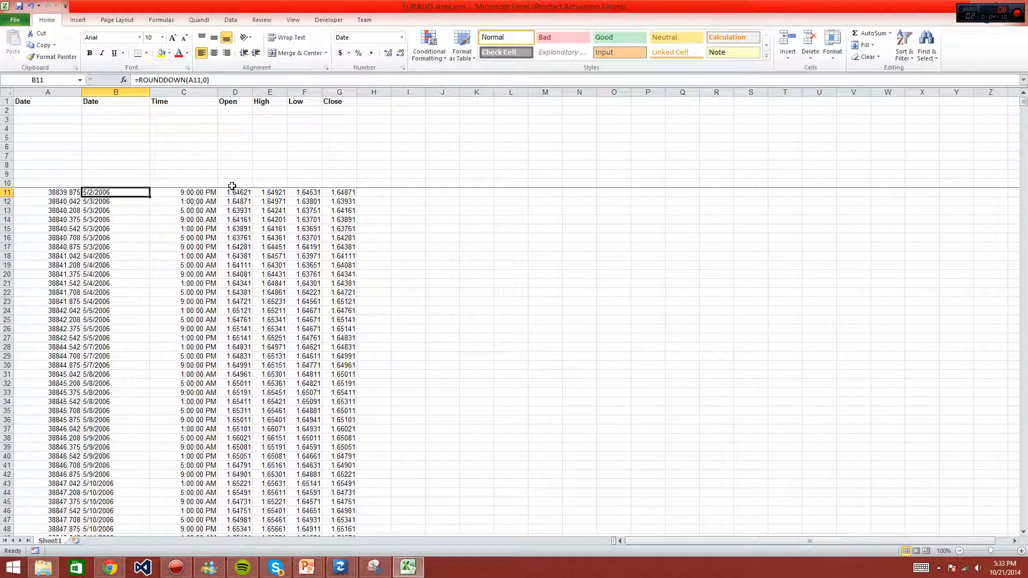
Step: Replace the date and time formulas in columns B and C, from row 11 to the last data row, with their values
{"action": "key", "text": "shift+Right"}
{"action": "key", "text": "ctrl+shift+Down"}
{"action": "key", "text": "ctrl+c"}
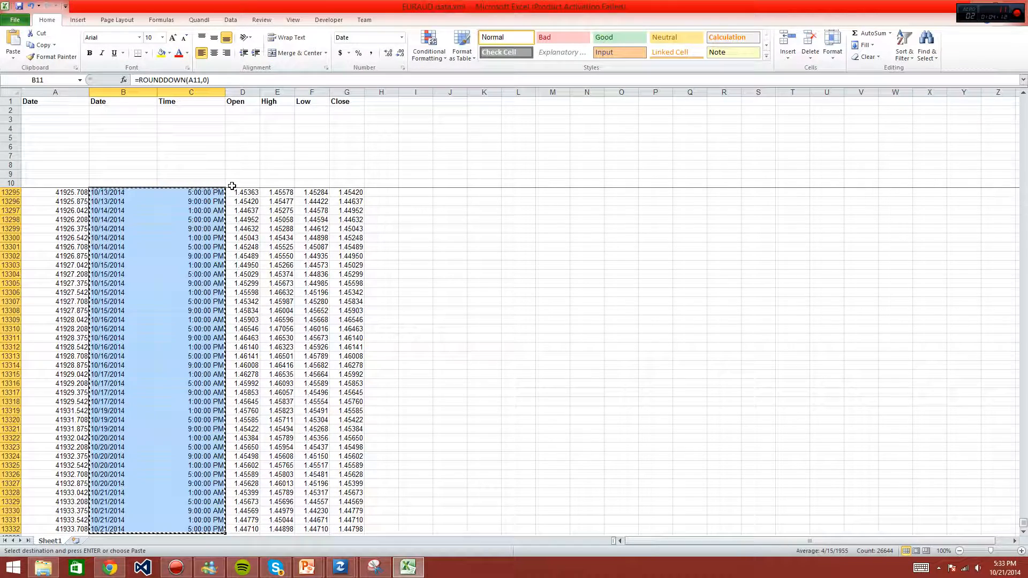
{"action": "key", "text": "ctrl+alt+v"}
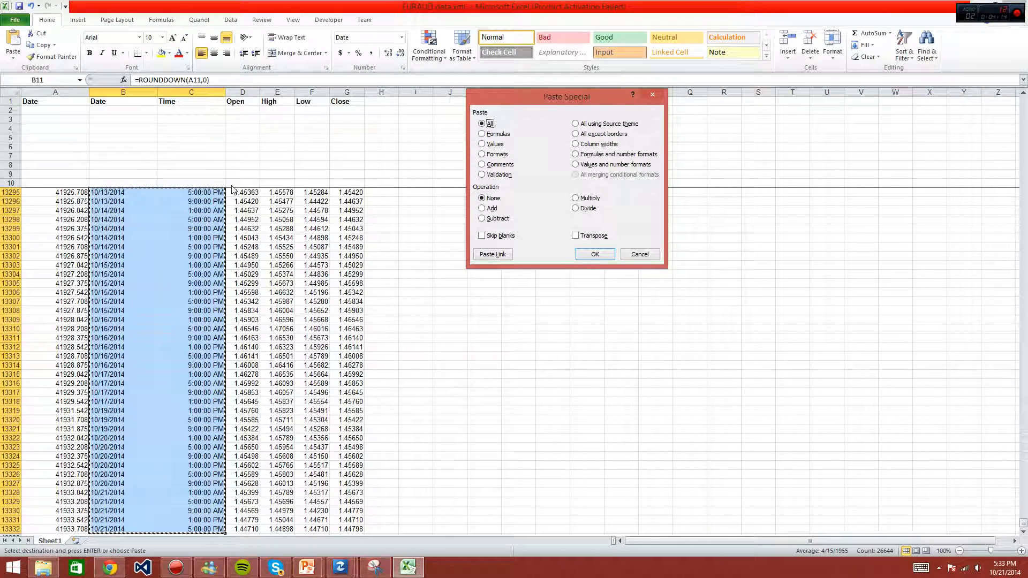
{"action": "key", "text": "v"}
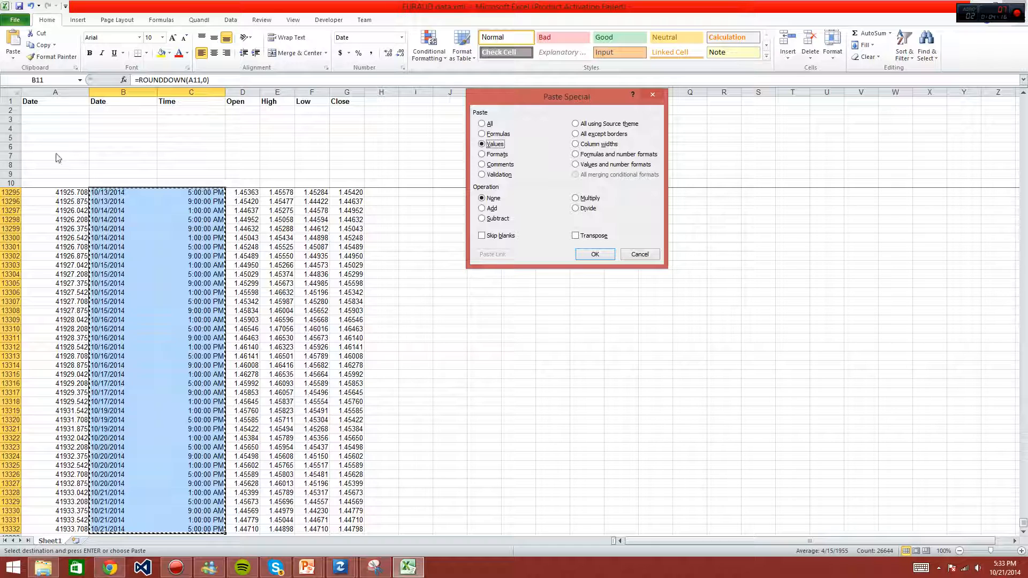
{"action": "left_click", "coordinate": [594, 255]}
{"action": "key", "text": "Escape"}
Step: Delete column A holding the original combined date-time serial numbers
{"action": "key", "text": "Left"}
{"action": "key", "text": "ctrl+space"}
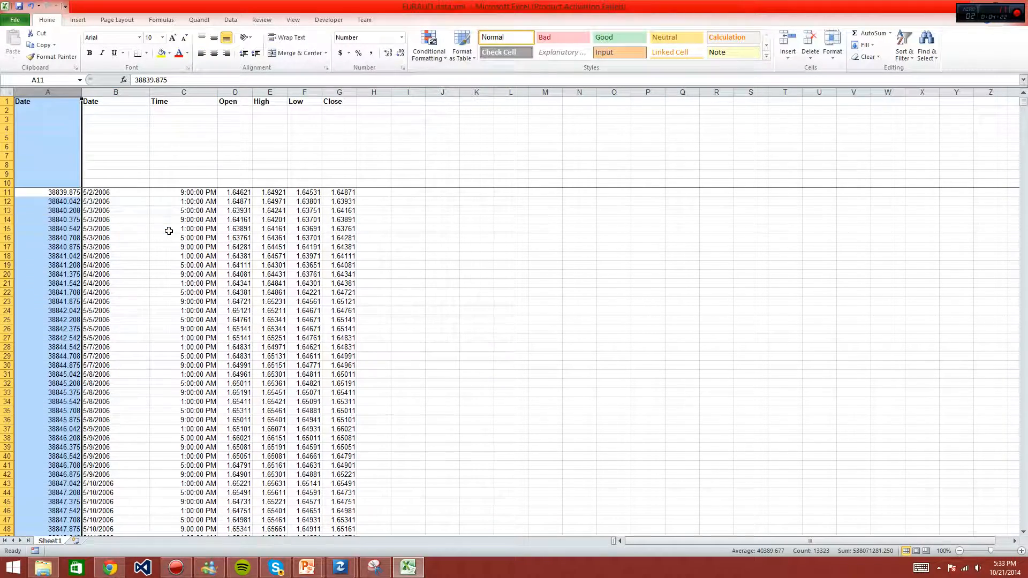
{"action": "key", "text": "ctrl+minus"}
{"action": "key", "text": "Right"}
{"action": "key", "text": "Left"}
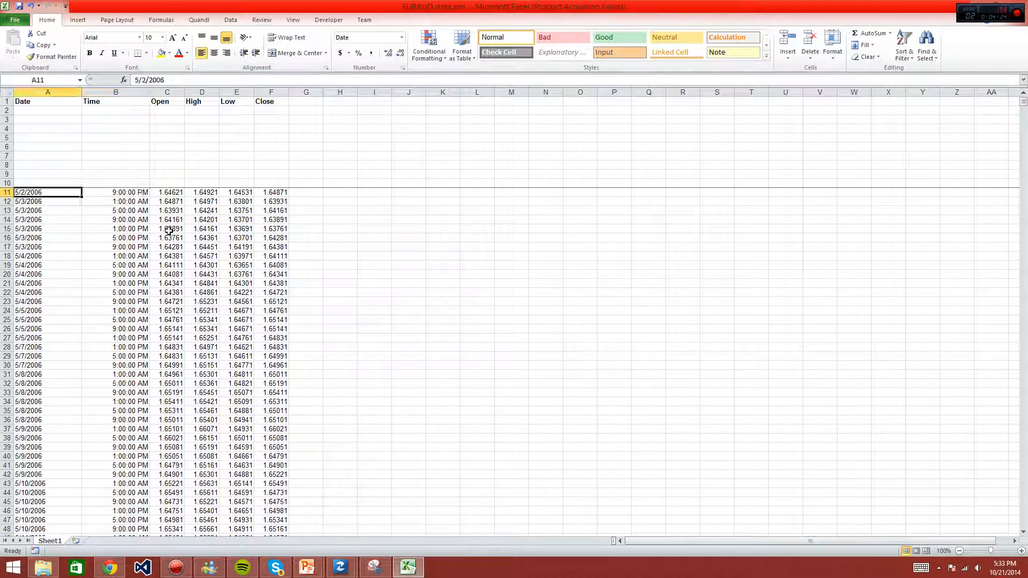
Step: AutoFit the widths of the Date and Time columns and center their contents
{"action": "key", "text": "ctrl+space"}
{"action": "key", "text": "shift+Right"}
{"action": "key", "text": "alt+h"}
{"action": "key", "text": "o"}
{"action": "key", "text": "i"}
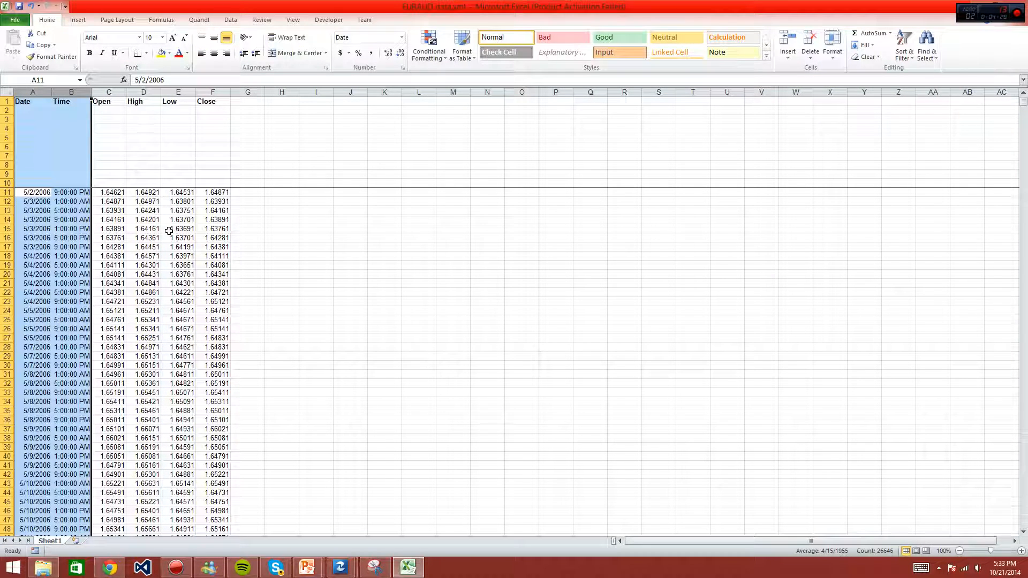
{"action": "key", "text": "alt+h"}
{"action": "key", "text": "a"}
{"action": "key", "text": "c"}
Step: Center the contents of the Open, High, Low and Close columns, C through F
{"action": "key", "text": "Right"}
{"action": "key", "text": "Right"}
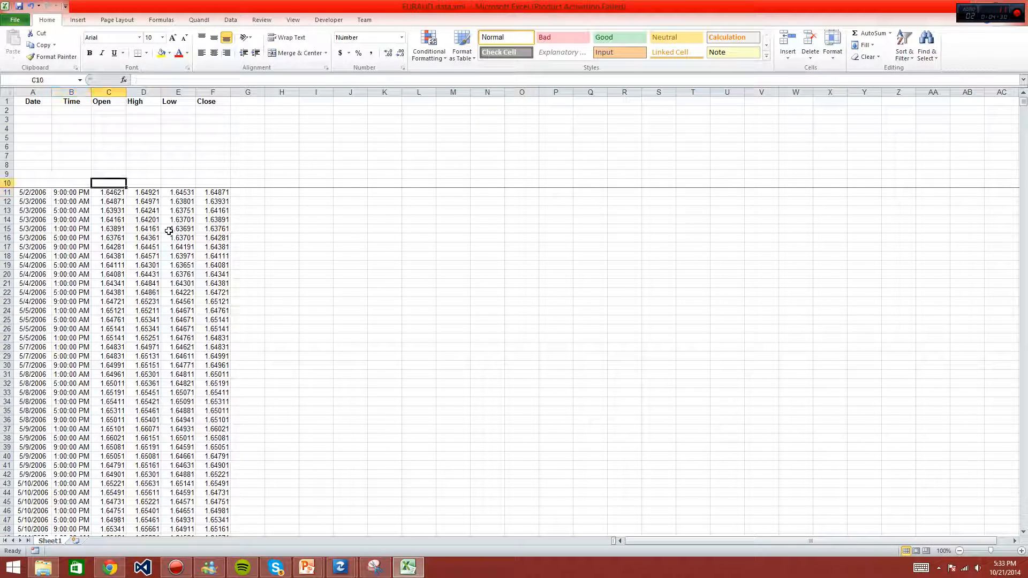
{"action": "key", "text": "ctrl+space"}
{"action": "key", "text": "shift+Right"}
{"action": "key", "text": "shift+Right"}
{"action": "key", "text": "shift+Right"}
{"action": "key", "text": "alt+h"}
{"action": "key", "text": "a"}
{"action": "key", "text": "c"}
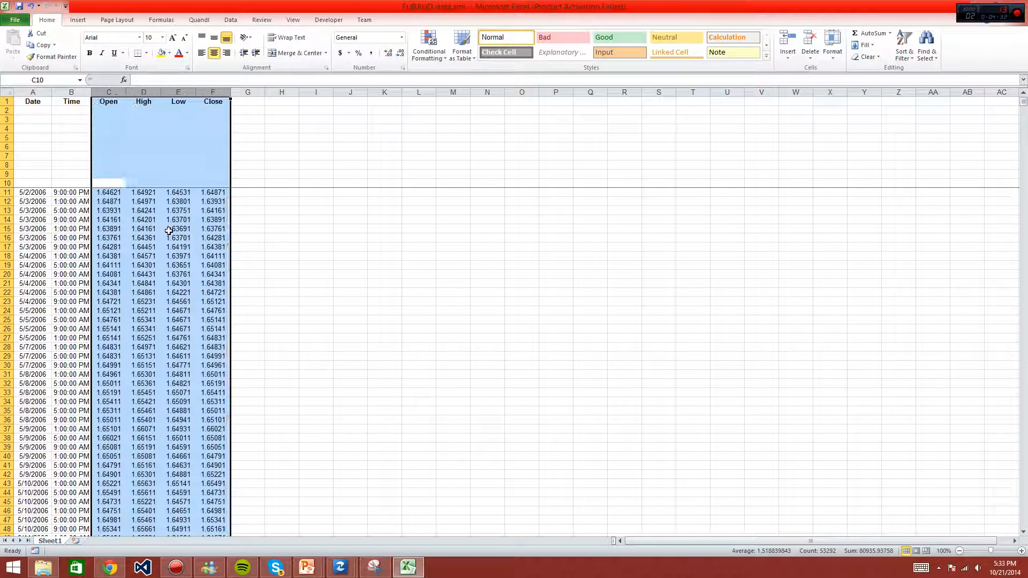
{"action": "key", "text": "Up"}
{"action": "key", "text": "Down"}
{"action": "key", "text": "Down"}
{"action": "key", "text": "Up"}
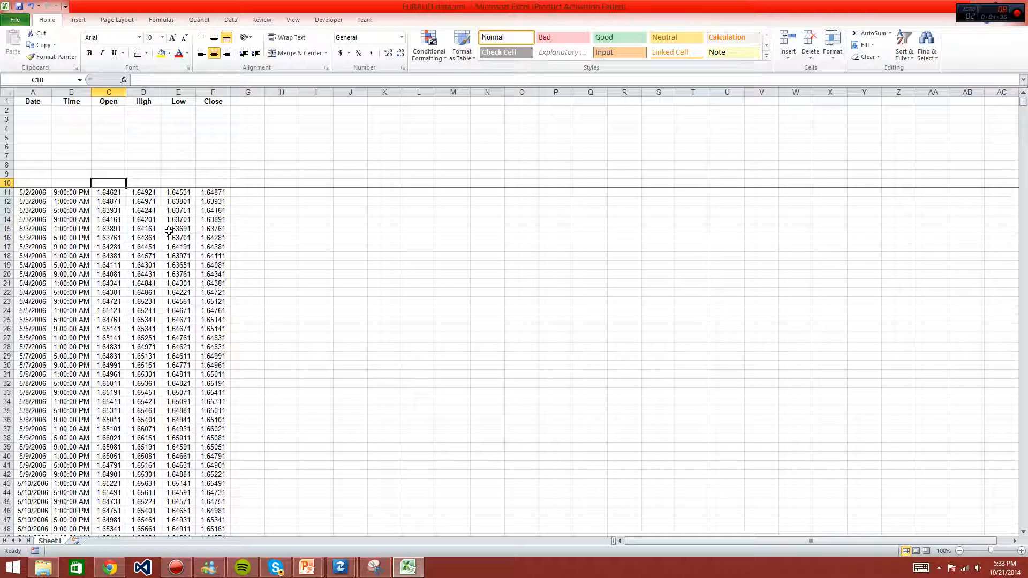